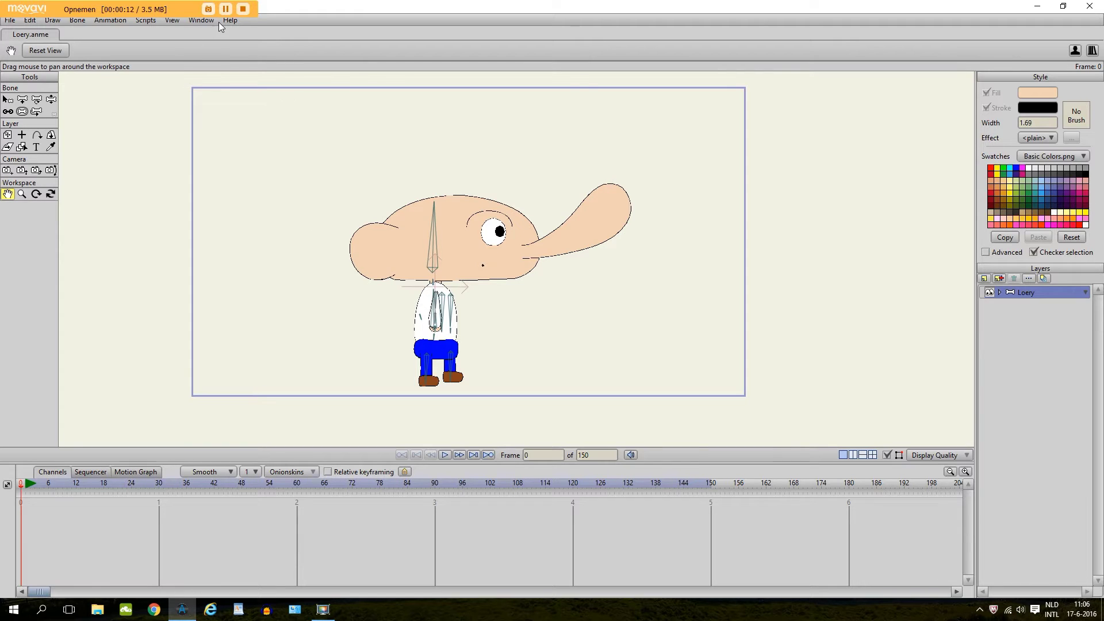
Show the Actions panel briefly, then close it again
{"action": "left_click", "coordinate": [196, 21]}
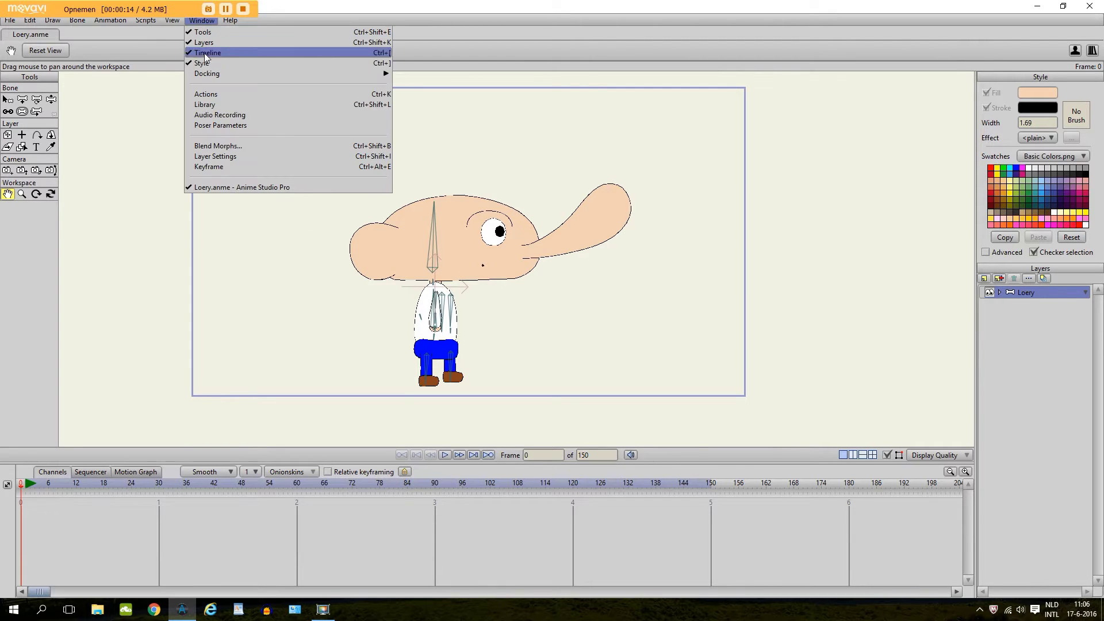
{"action": "left_click", "coordinate": [205, 94]}
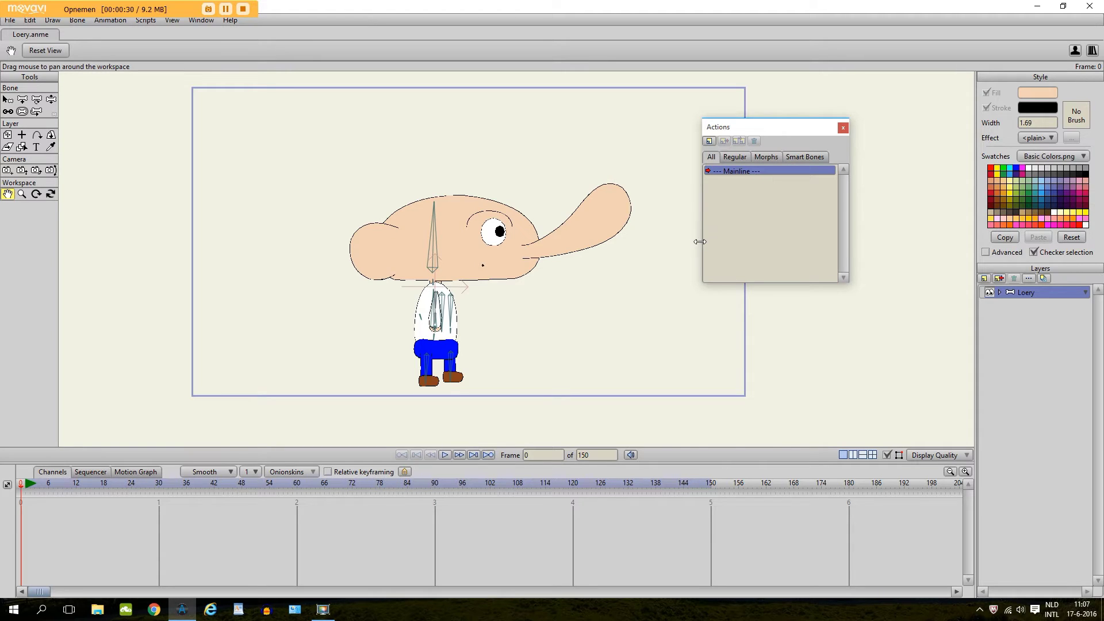
{"action": "left_click", "coordinate": [843, 126]}
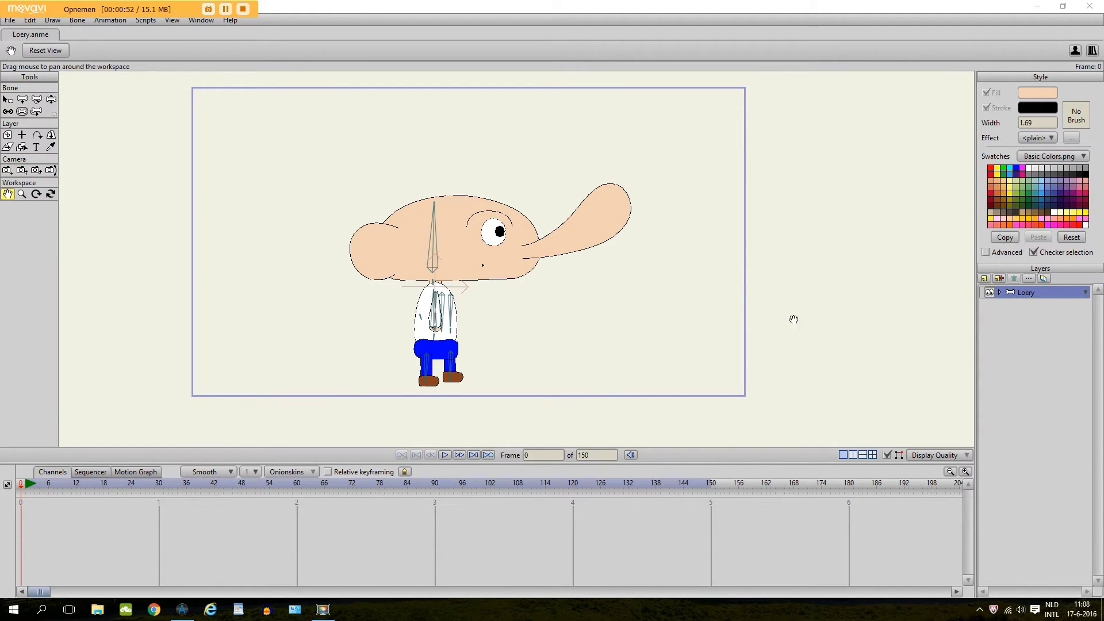
Expand the Loery and Head groups, select the Eyebrows layer, and centre the view on the head
{"action": "left_click", "coordinate": [1000, 291]}
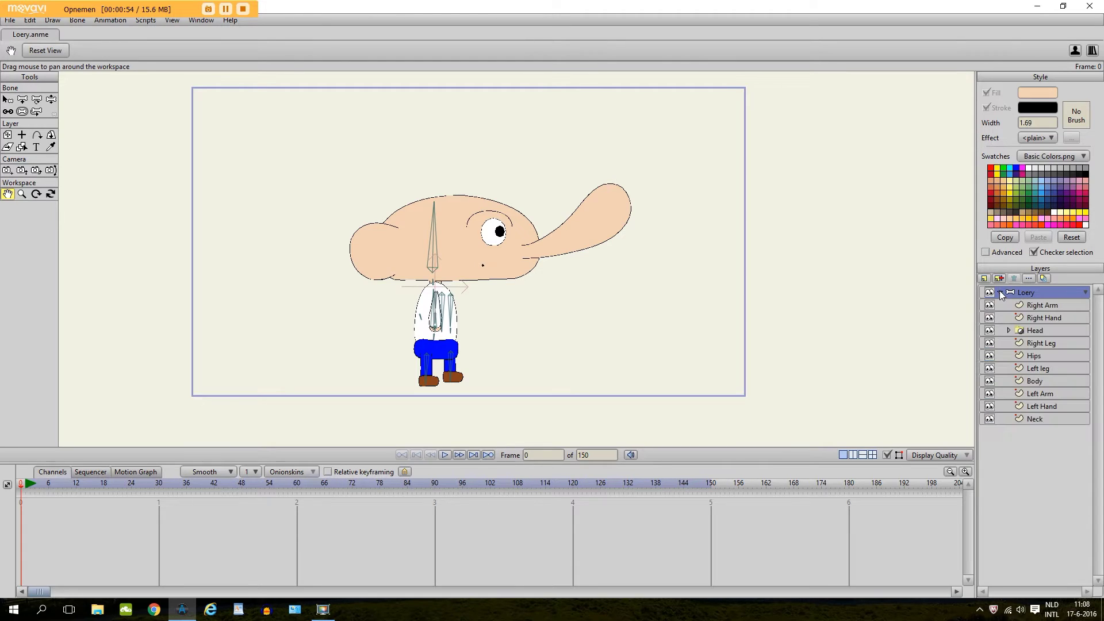
{"action": "scroll", "coordinate": [481, 233], "scroll_direction": "up", "scroll_amount": 2}
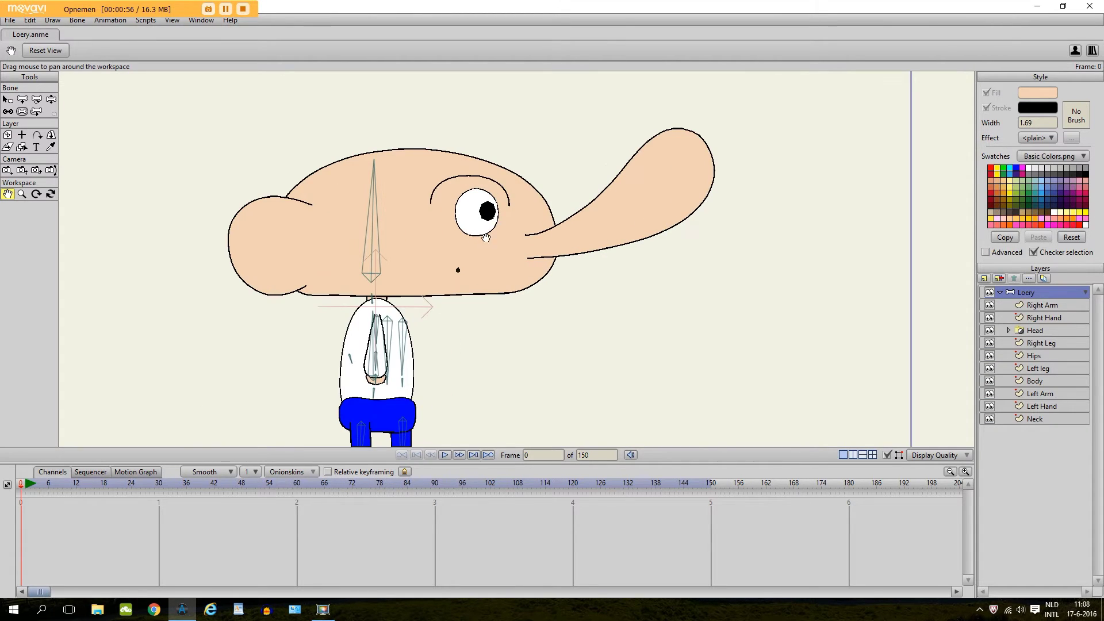
{"action": "left_click", "coordinate": [1009, 331]}
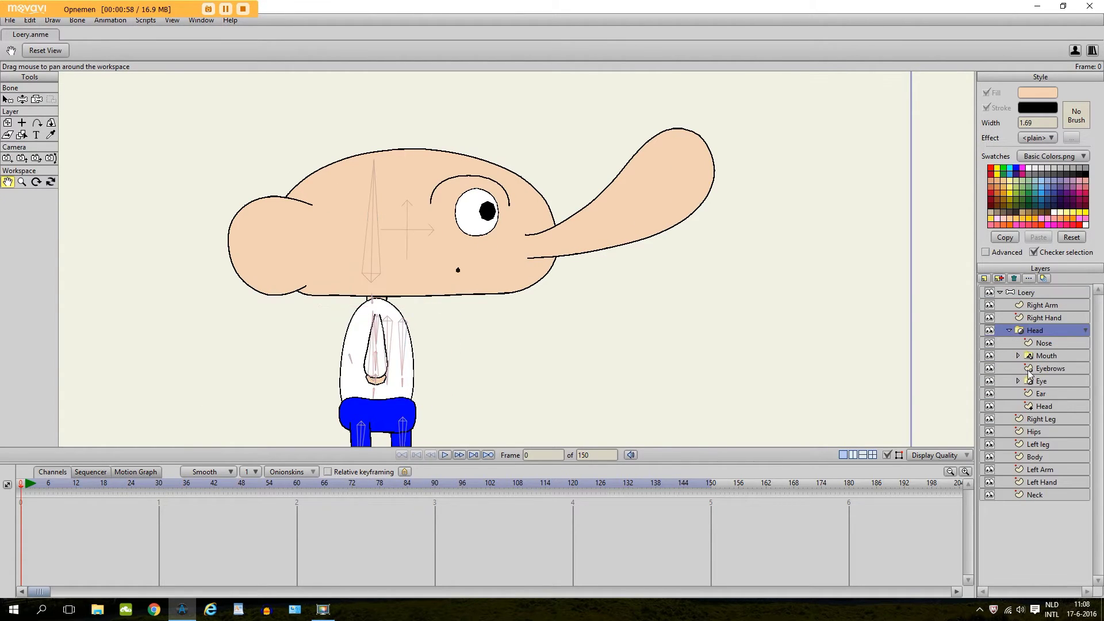
{"action": "left_click", "coordinate": [1030, 368]}
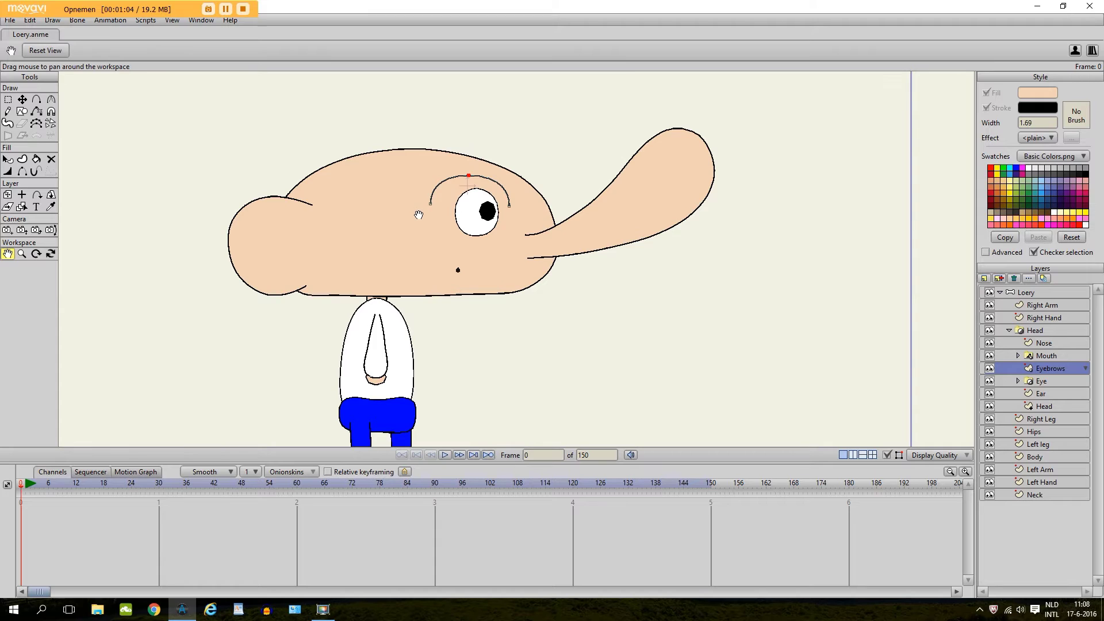
{"action": "scroll", "coordinate": [418, 215], "scroll_direction": "down", "scroll_amount": 1}
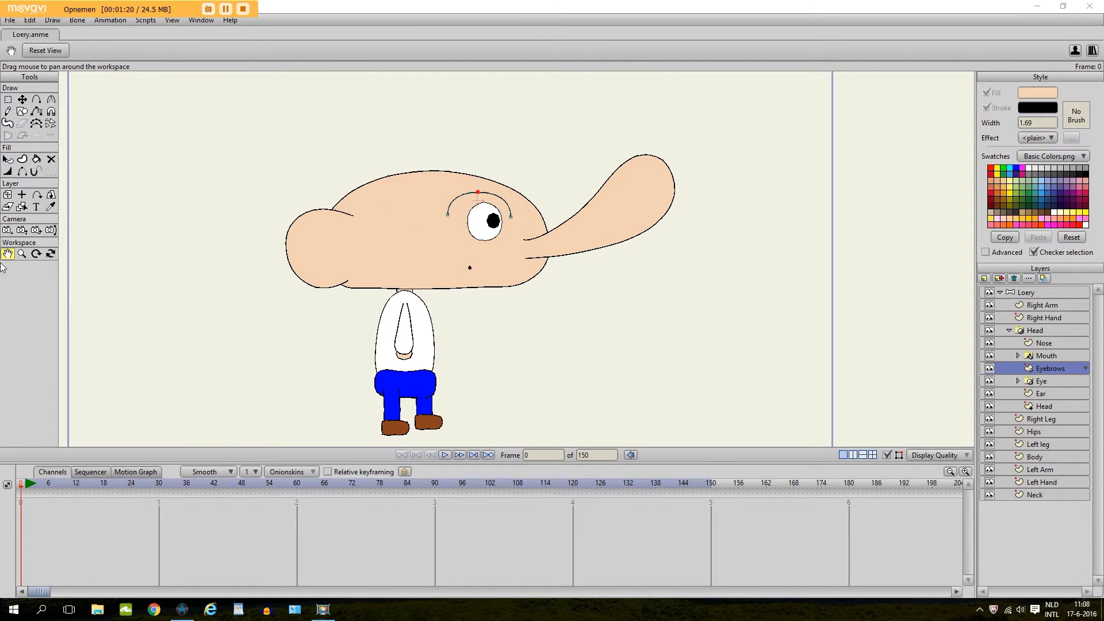
{"action": "scroll", "coordinate": [338, 221], "scroll_direction": "up", "scroll_amount": 4}
{"action": "left_click_drag", "start_coordinate": [426, 200], "coordinate": [419, 217]}
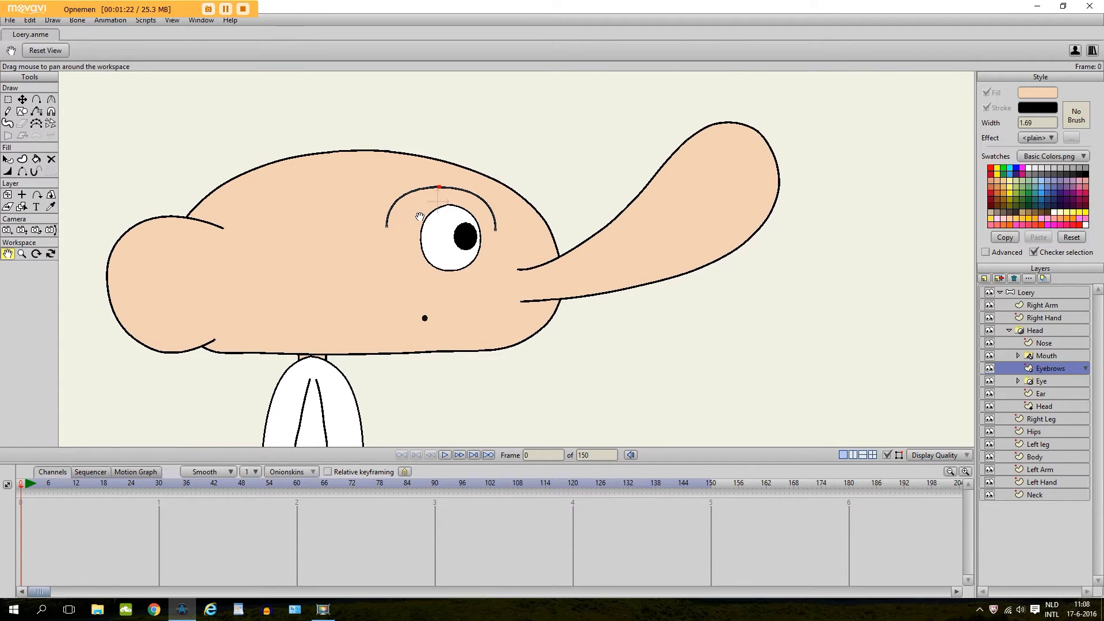
{"action": "left_click", "coordinate": [51, 206]}
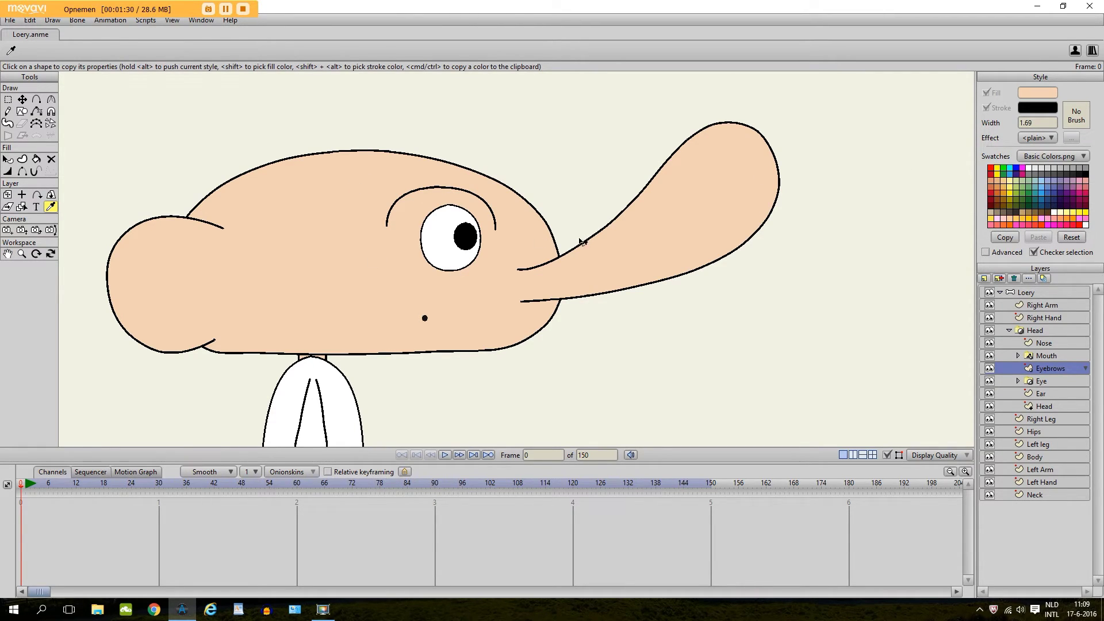
Draw a strokeless rectangle just above the eyebrow and shift it down over it
{"action": "left_click", "coordinate": [22, 111]}
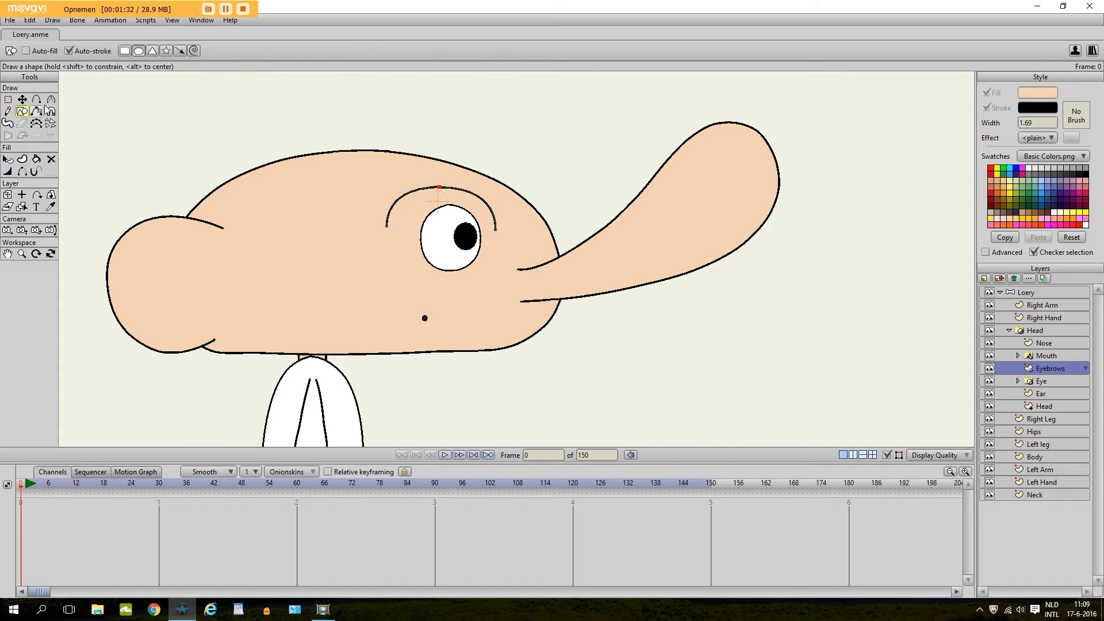
{"action": "left_click", "coordinate": [78, 48]}
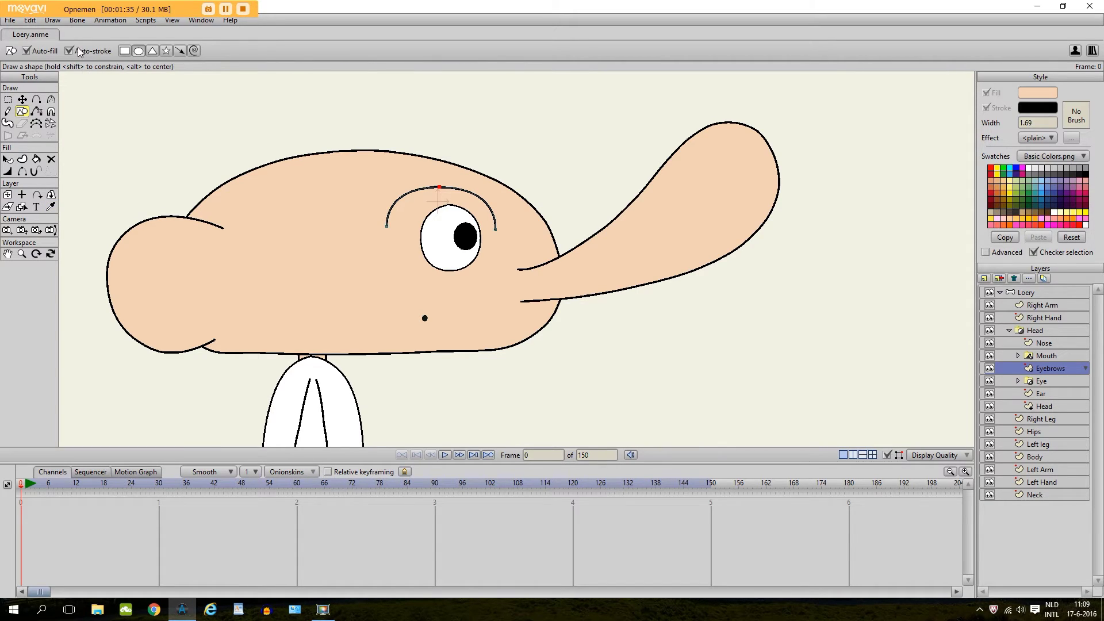
{"action": "left_click", "coordinate": [125, 51]}
{"action": "left_click_drag", "start_coordinate": [386, 166], "coordinate": [445, 178]}
{"action": "left_click", "coordinate": [22, 99]}
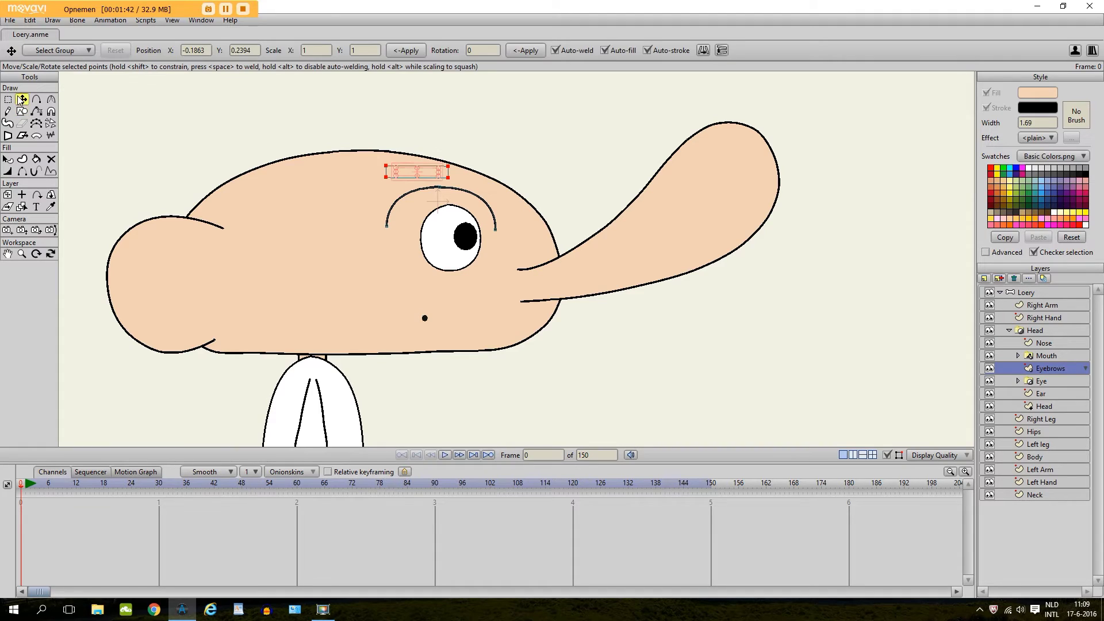
{"action": "left_click_drag", "start_coordinate": [410, 176], "coordinate": [428, 180]}
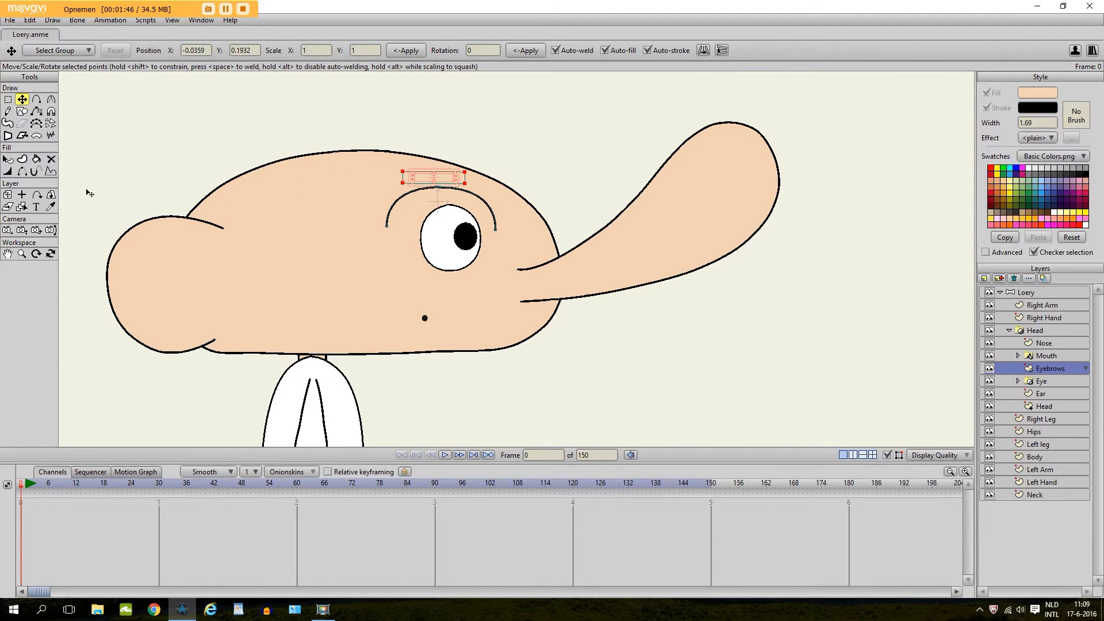
Add an extra point on the rectangle's bottom edge
{"action": "left_click", "coordinate": [37, 99]}
{"action": "scroll", "coordinate": [417, 180], "scroll_direction": "up", "scroll_amount": 2}
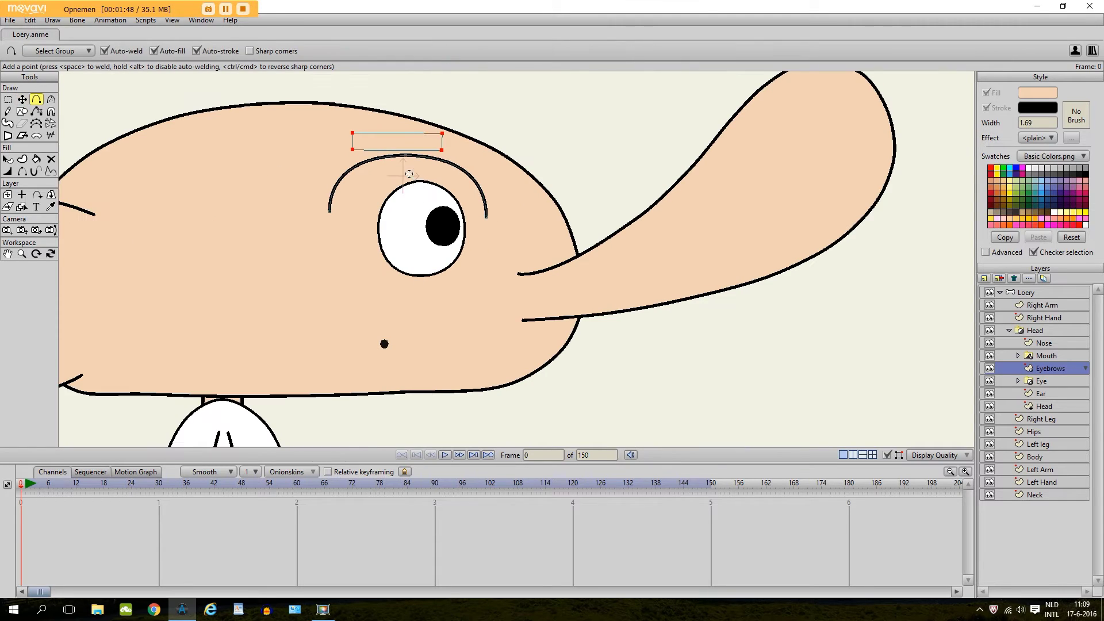
{"action": "left_click", "coordinate": [391, 149]}
Cut the eyebrow curve, paste it back, and nudge it into place over the eye
{"action": "left_click", "coordinate": [22, 100]}
{"action": "double_click", "coordinate": [387, 164]}
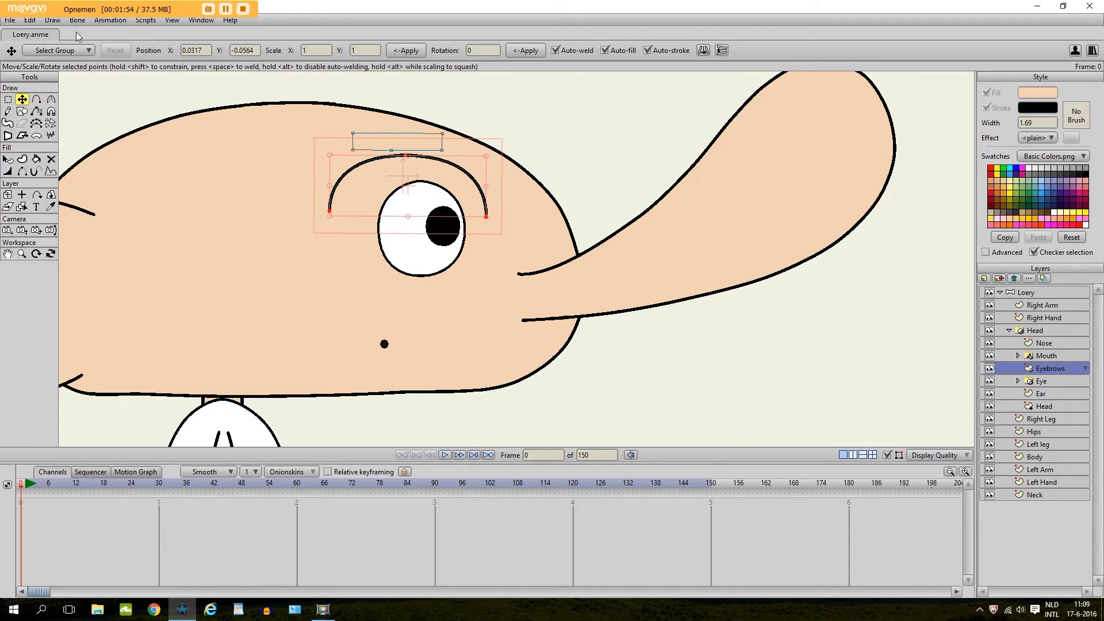
{"action": "left_click", "coordinate": [32, 20]}
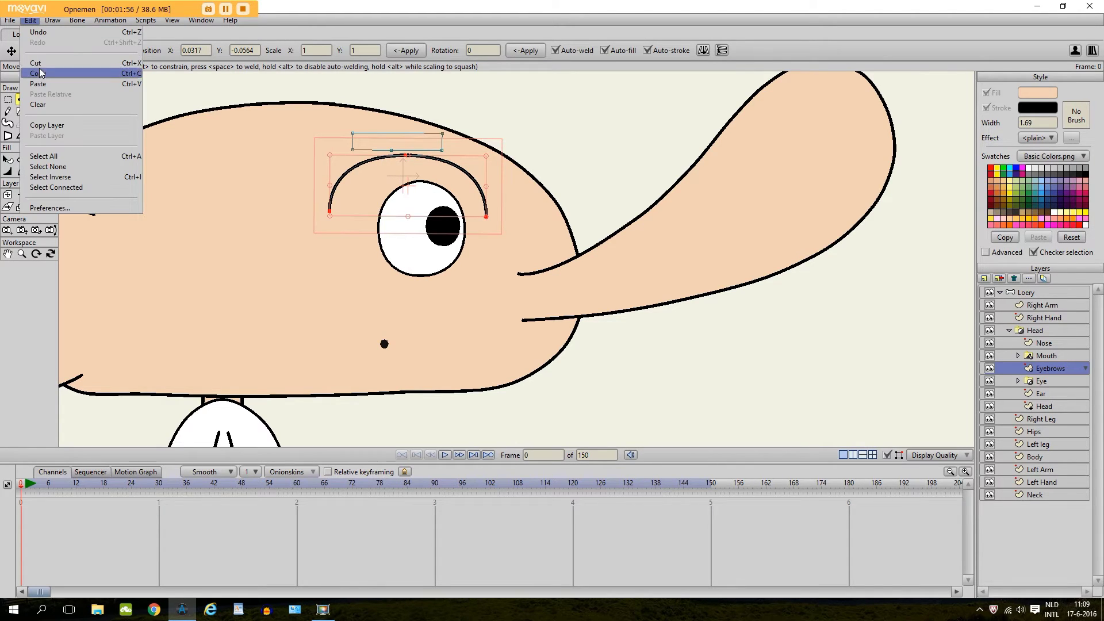
{"action": "left_click", "coordinate": [37, 64]}
{"action": "left_click", "coordinate": [30, 20]}
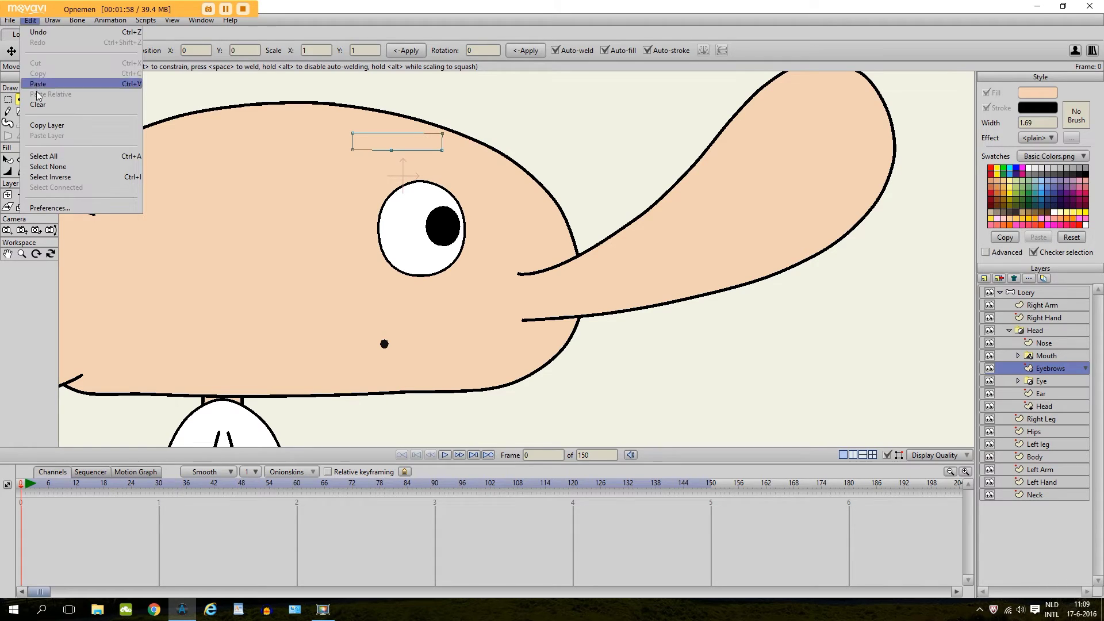
{"action": "key", "text": "Return"}
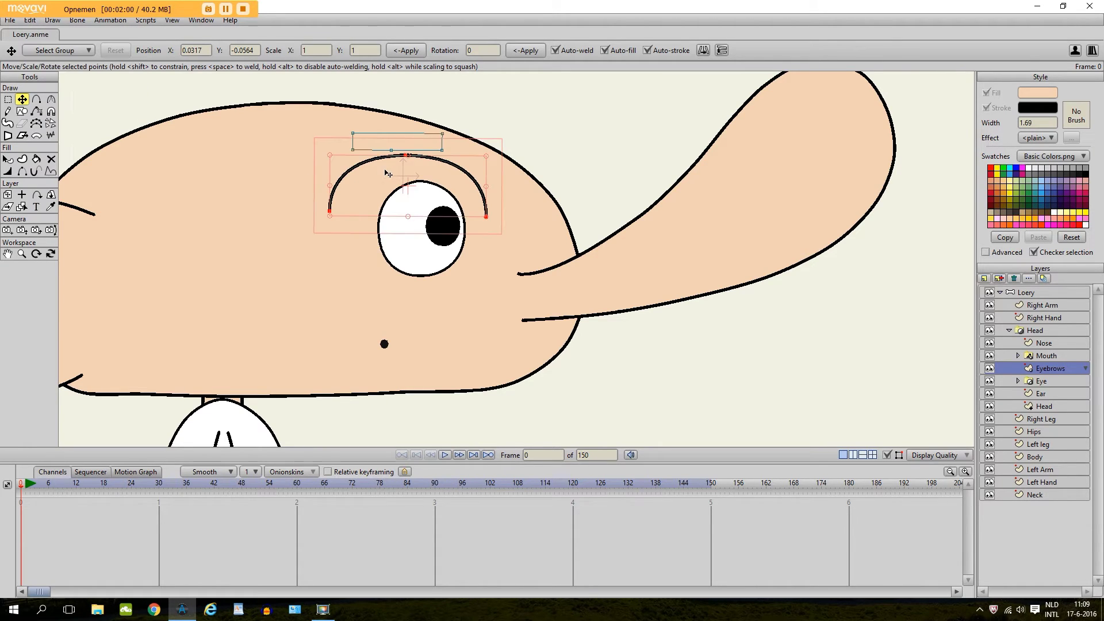
{"action": "left_click_drag", "start_coordinate": [388, 174], "coordinate": [410, 186]}
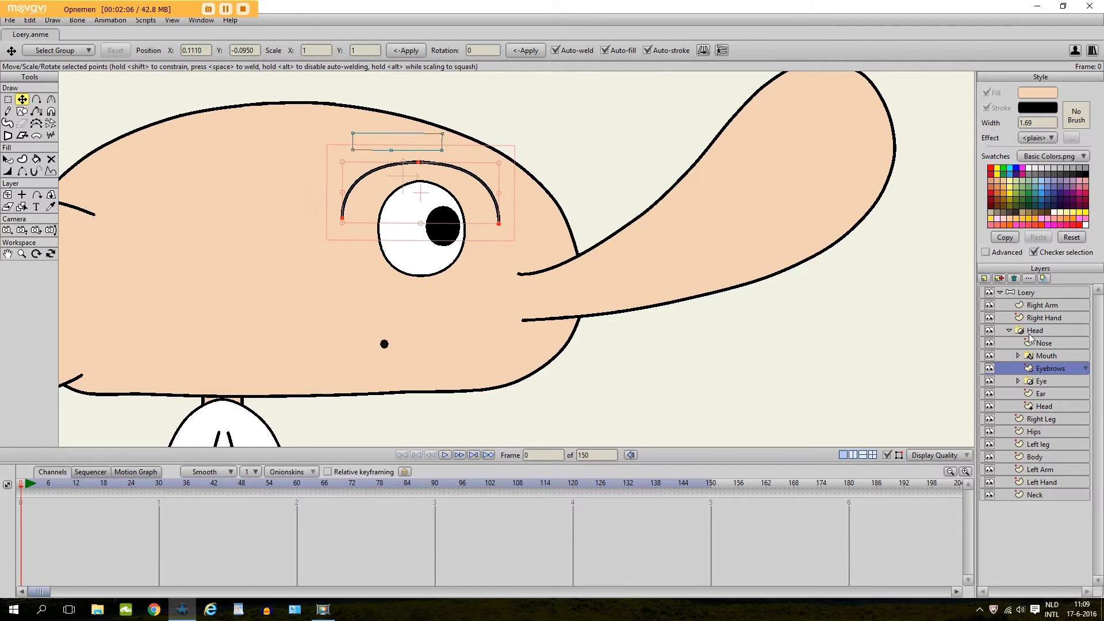
{"action": "left_click", "coordinate": [1017, 292]}
Draw a new upright bone above the eyebrow and reduce its strength to zero
{"action": "left_click", "coordinate": [8, 195]}
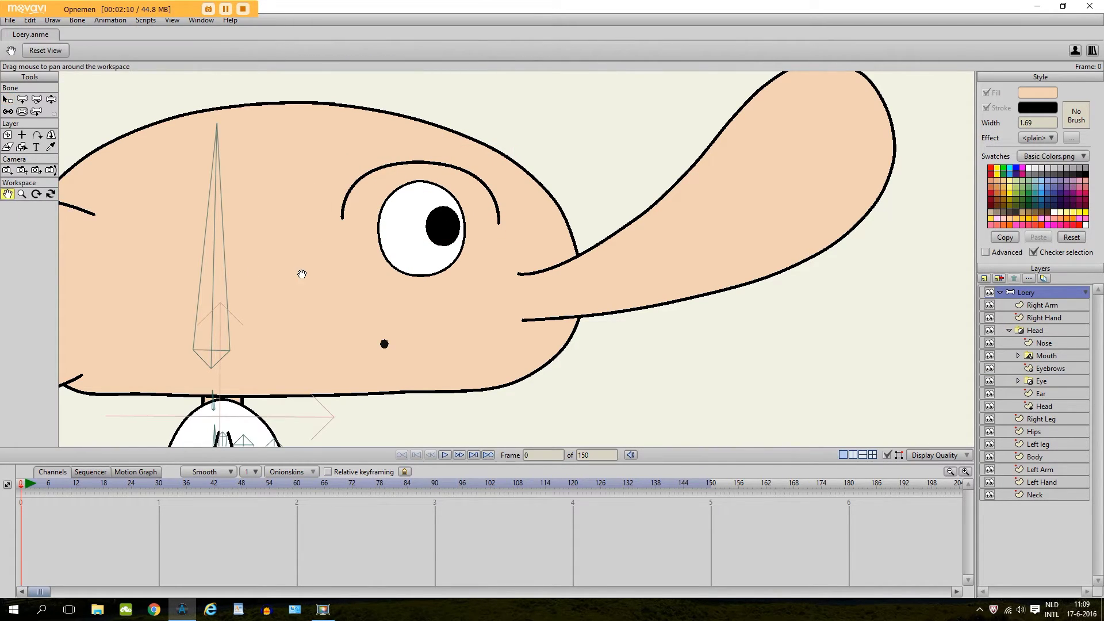
{"action": "scroll", "coordinate": [302, 275], "scroll_direction": "down", "scroll_amount": 5}
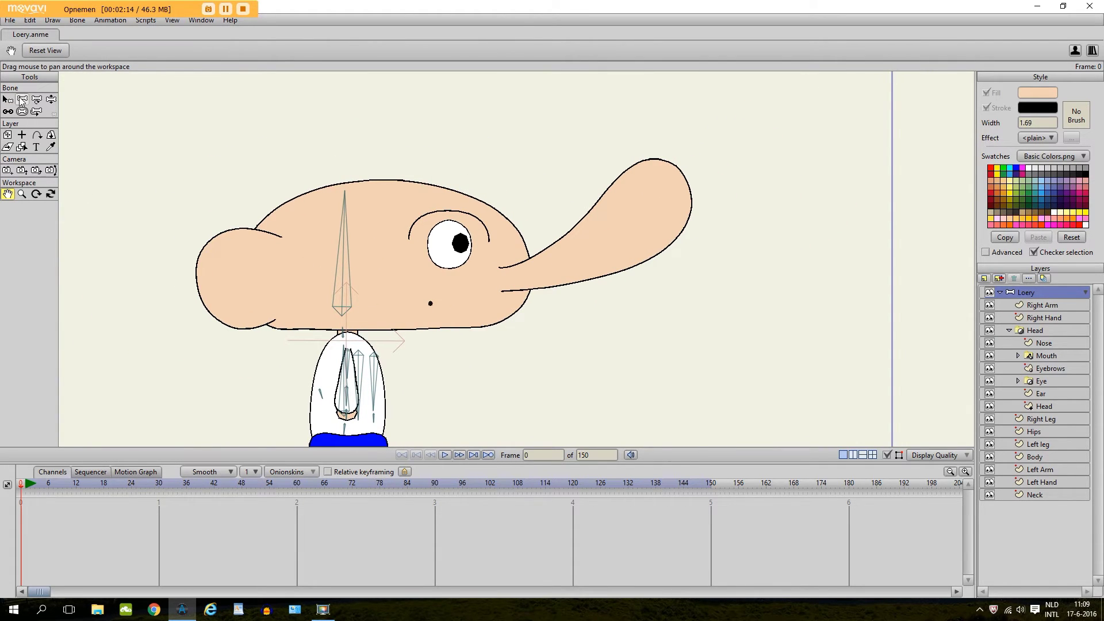
{"action": "left_click", "coordinate": [21, 100]}
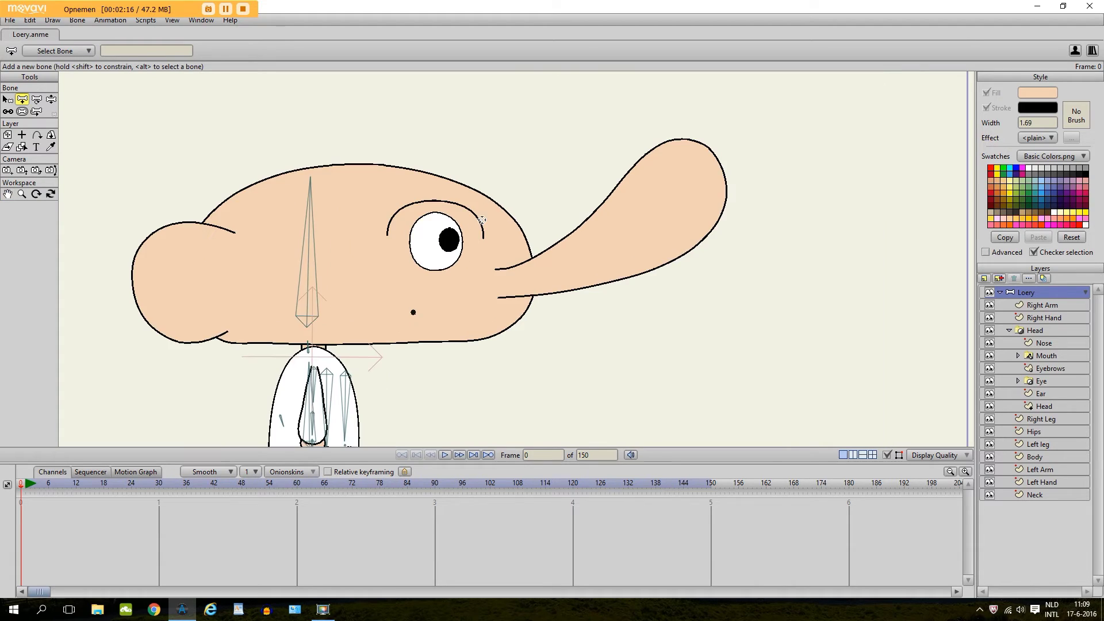
{"action": "scroll", "coordinate": [482, 219], "scroll_direction": "down", "scroll_amount": 2}
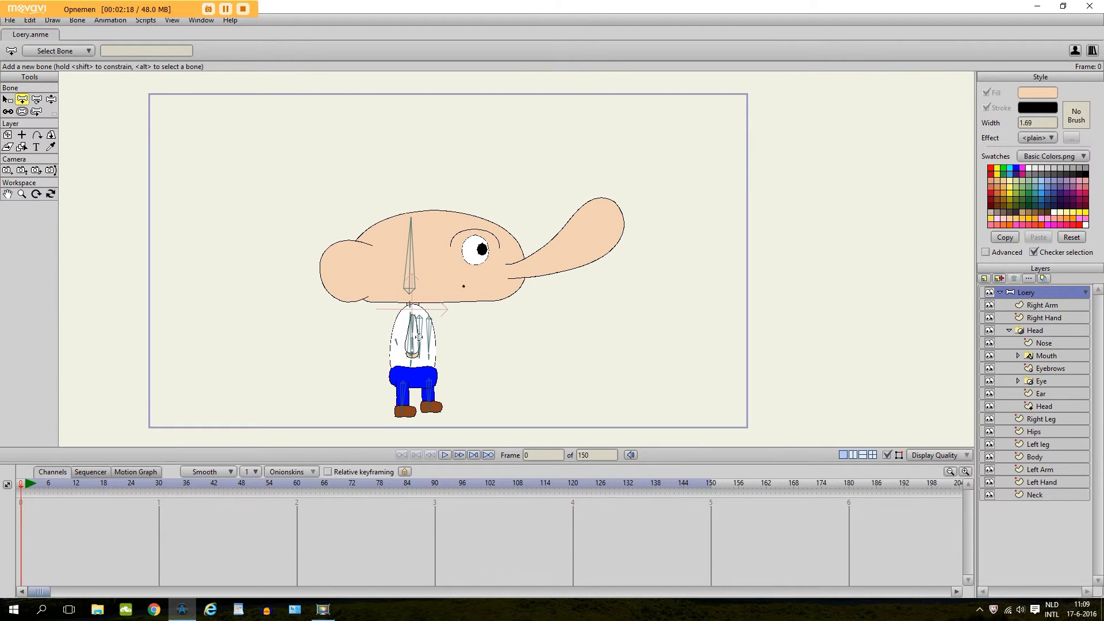
{"action": "scroll", "coordinate": [464, 296], "scroll_direction": "up", "scroll_amount": 2}
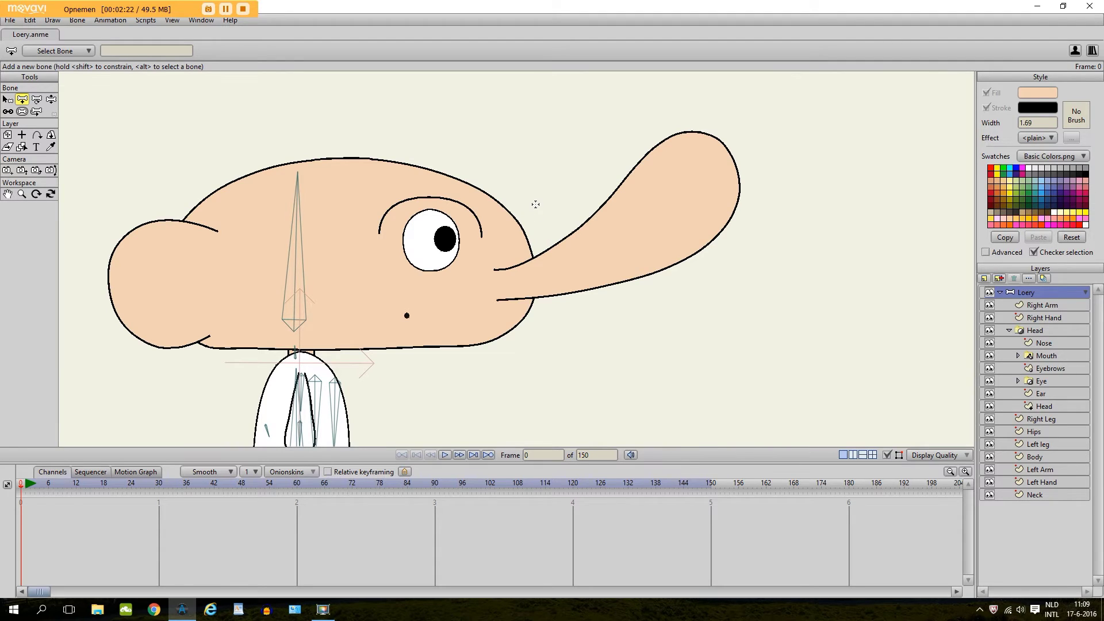
{"action": "left_click_drag", "start_coordinate": [536, 204], "coordinate": [536, 162]}
{"action": "left_click", "coordinate": [22, 112]}
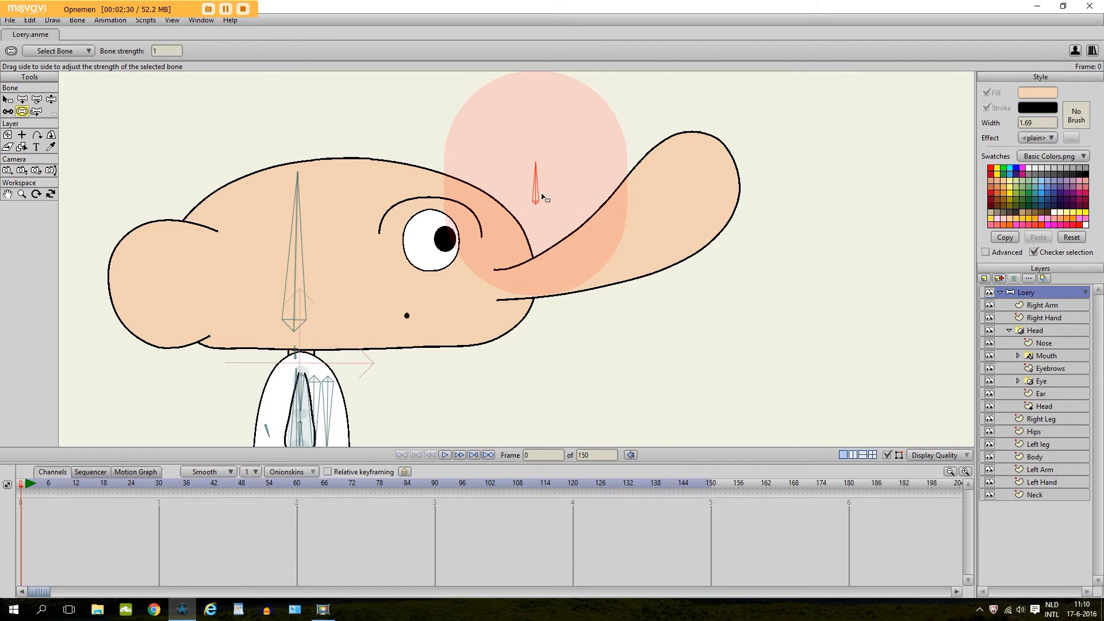
{"action": "left_click_drag", "start_coordinate": [540, 197], "coordinate": [356, 200]}
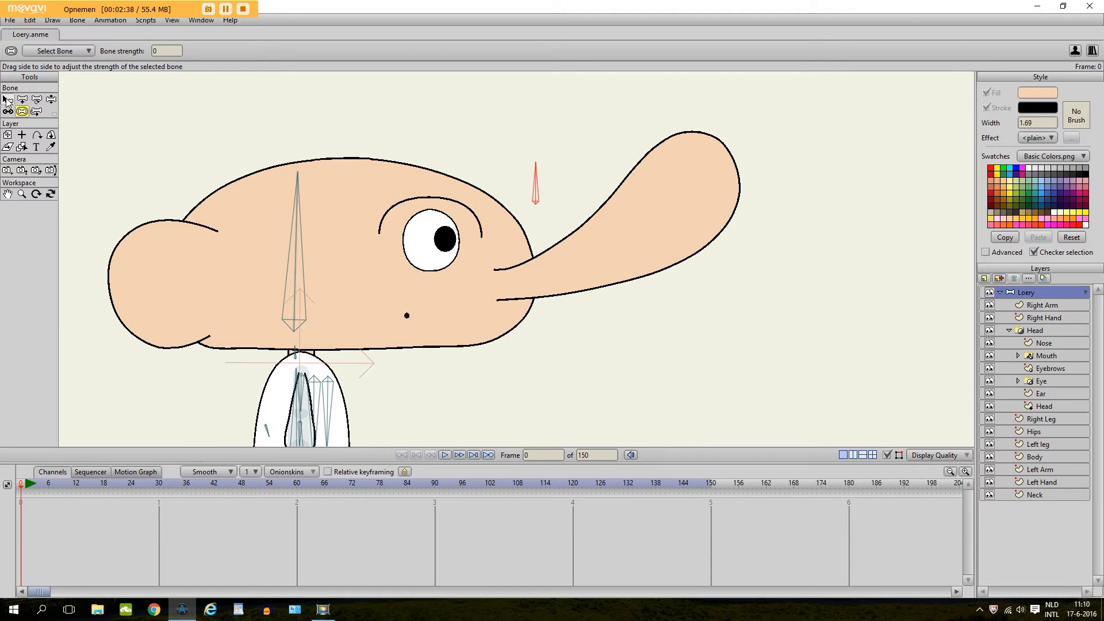
Rename the bone from B19 to 'Angry/Sad'
{"action": "left_click", "coordinate": [7, 101]}
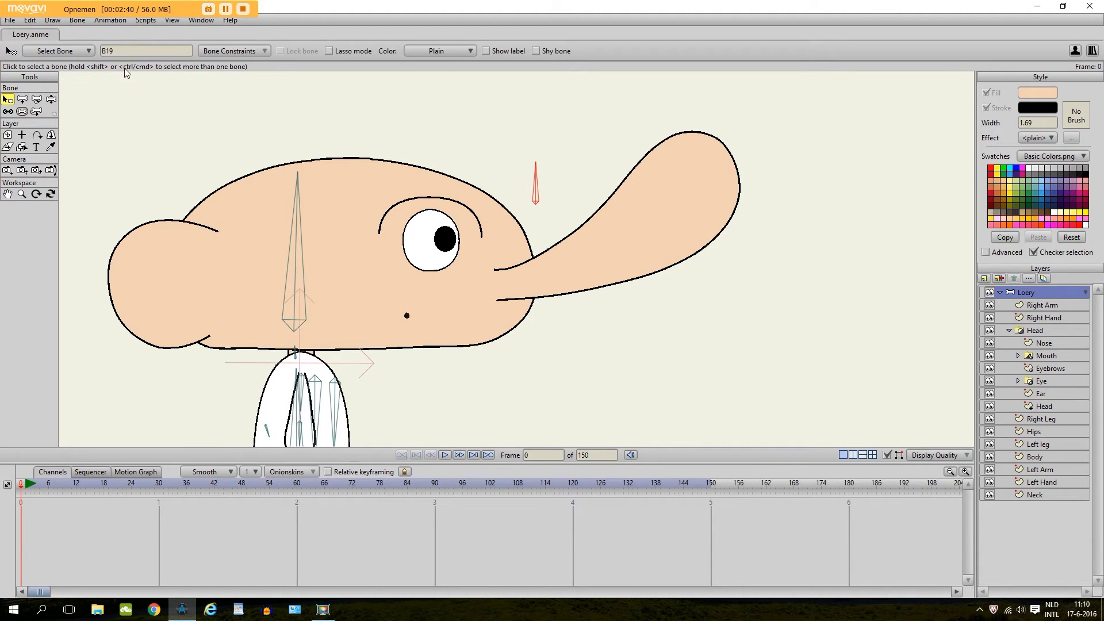
{"action": "double_click", "coordinate": [112, 50]}
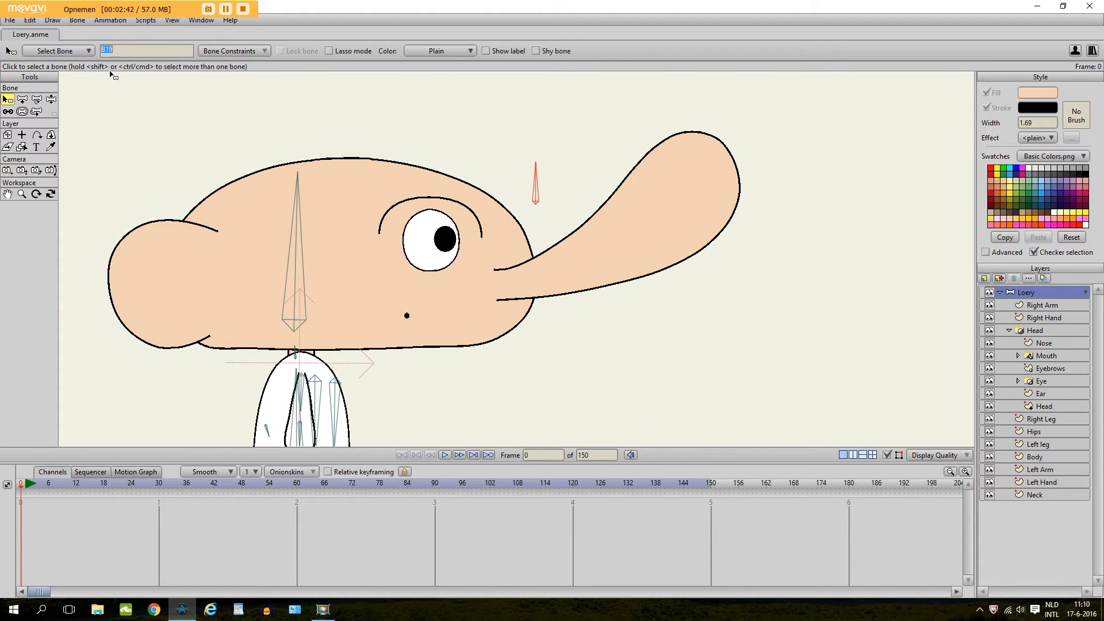
{"action": "key", "text": "Caps_Lock"}
{"action": "type", "text": "A"}
{"action": "key", "text": "Caps_Lock"}
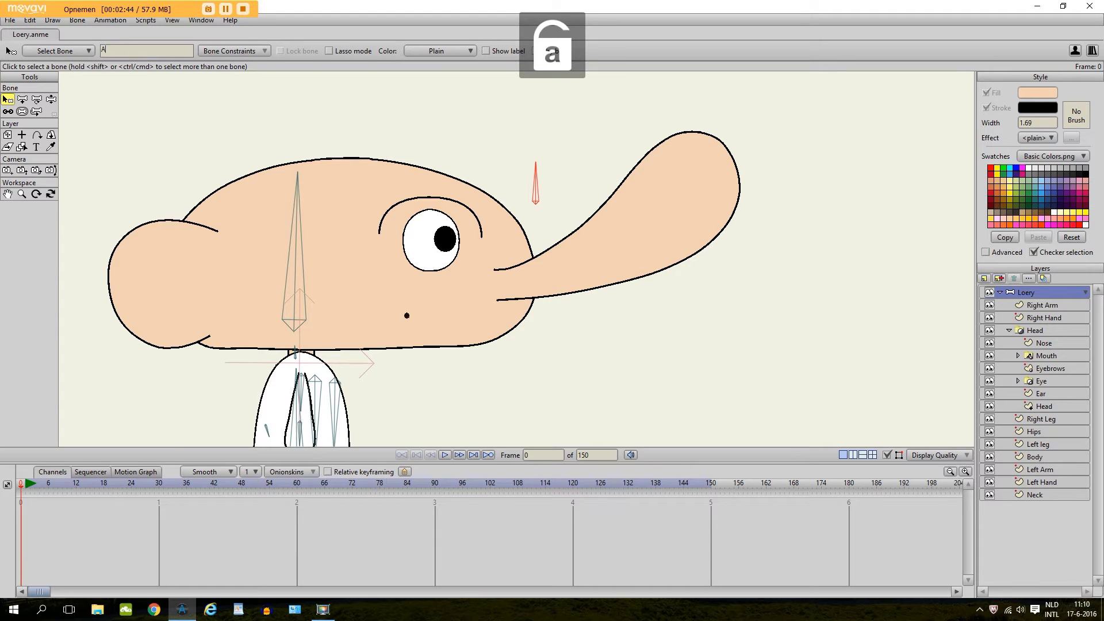
{"action": "type", "text": "ngry"}
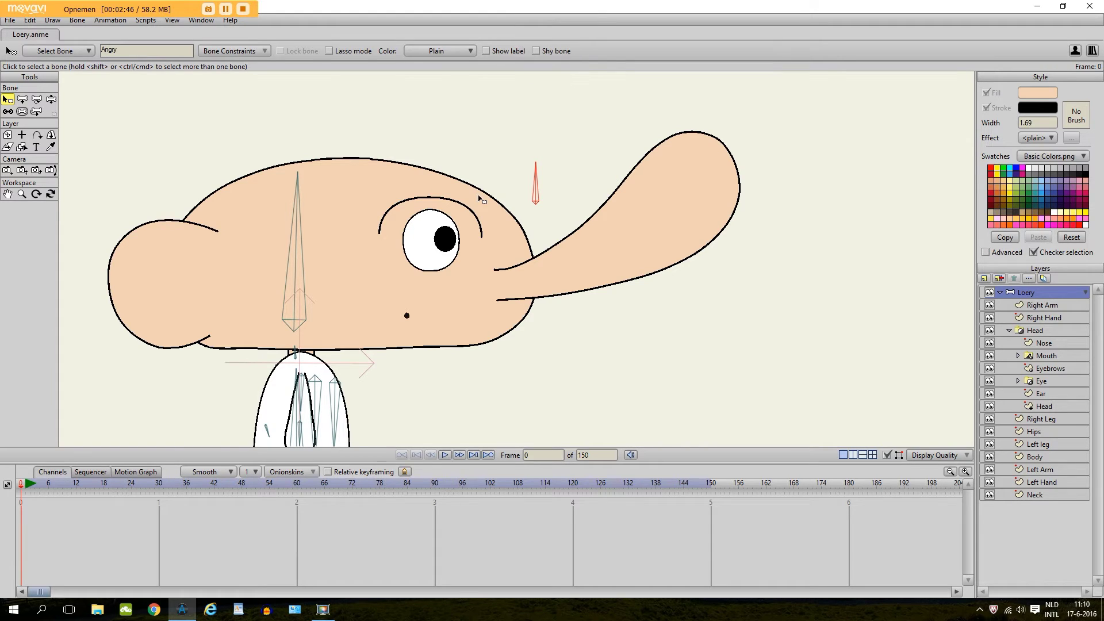
{"action": "key", "text": "Caps_Lock"}
{"action": "type", "text": "y/S"}
{"action": "key", "text": "Caps_Lock"}
{"action": "type", "text": "ad"}
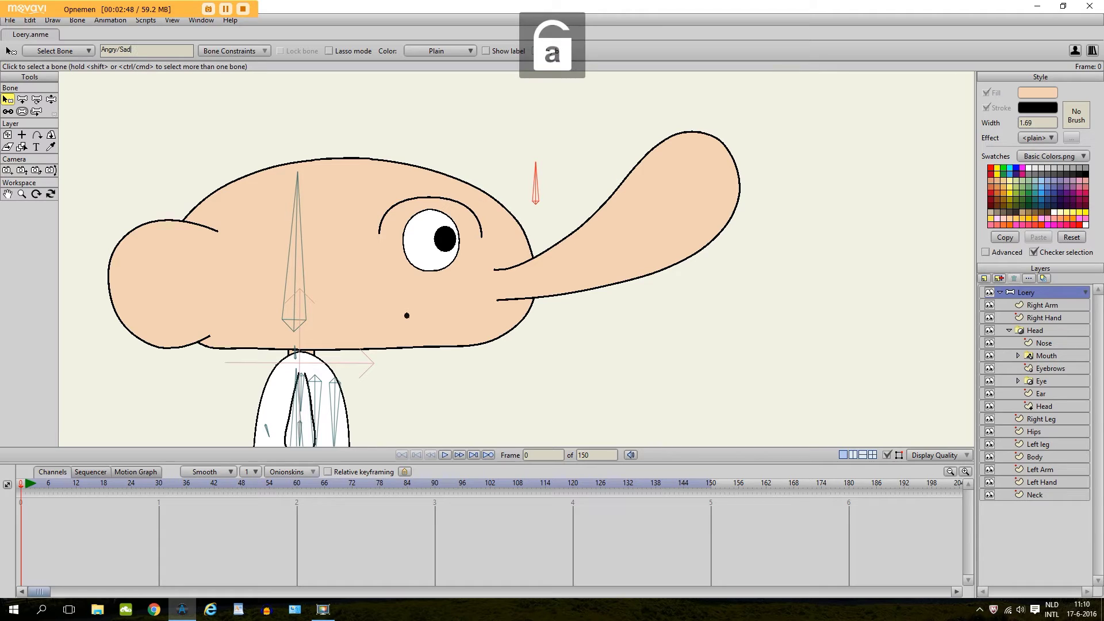
{"action": "key", "text": "Return"}
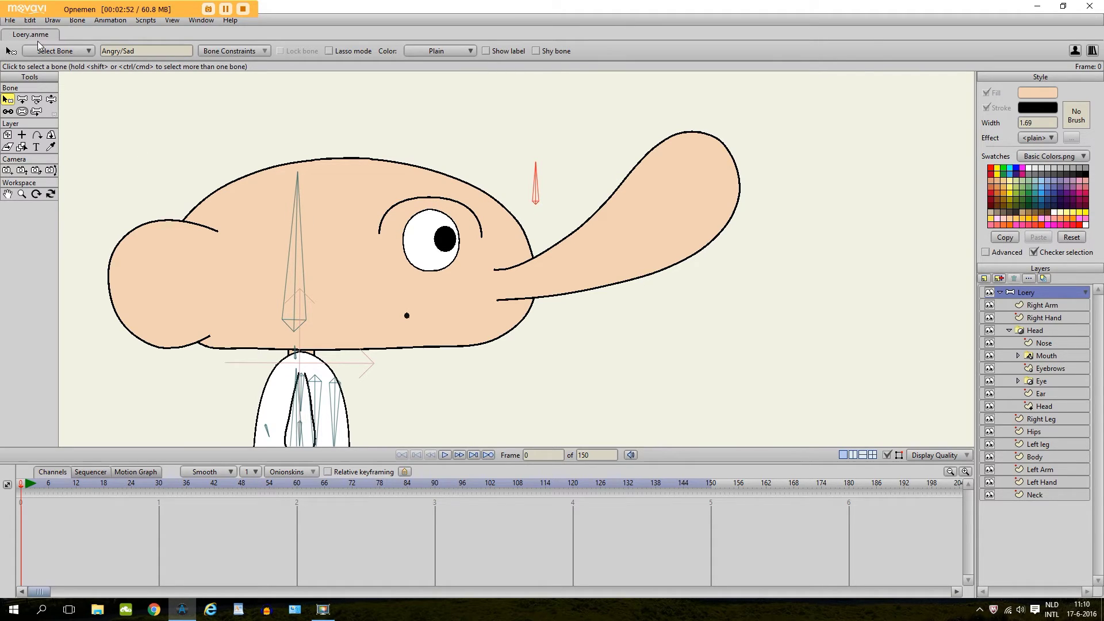
{"action": "left_click", "coordinate": [79, 22]}
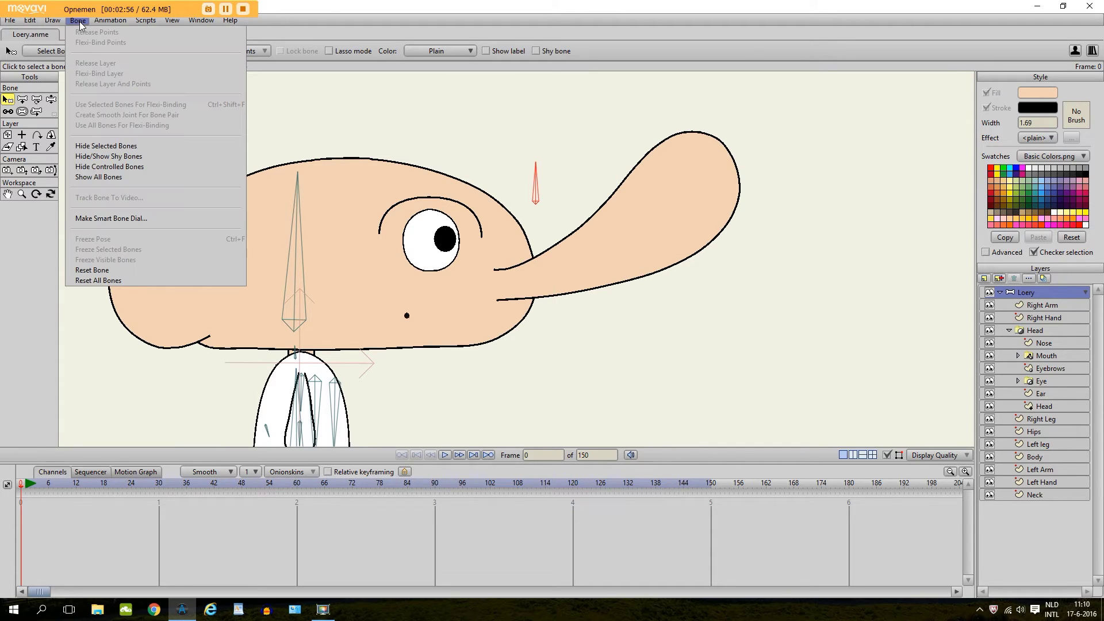
Make Angry/Sad a smart bone dial (-90 to 90, 100 frames, separate actions) and scrub to preview it
{"action": "left_click", "coordinate": [104, 217]}
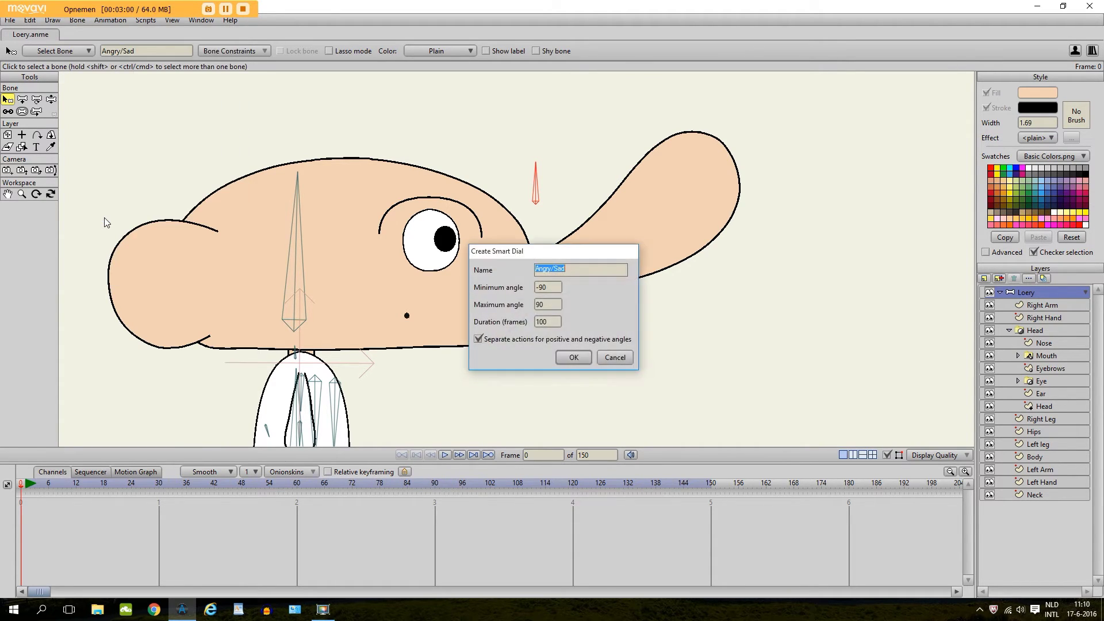
{"action": "left_click_drag", "start_coordinate": [530, 253], "coordinate": [542, 229]}
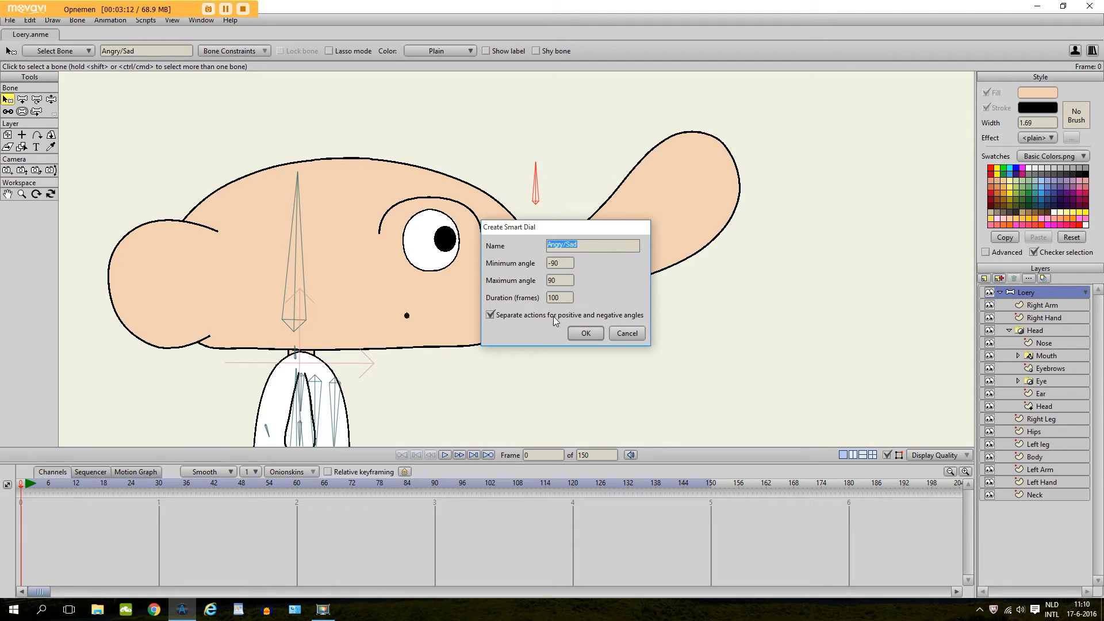
{"action": "left_click", "coordinate": [582, 333]}
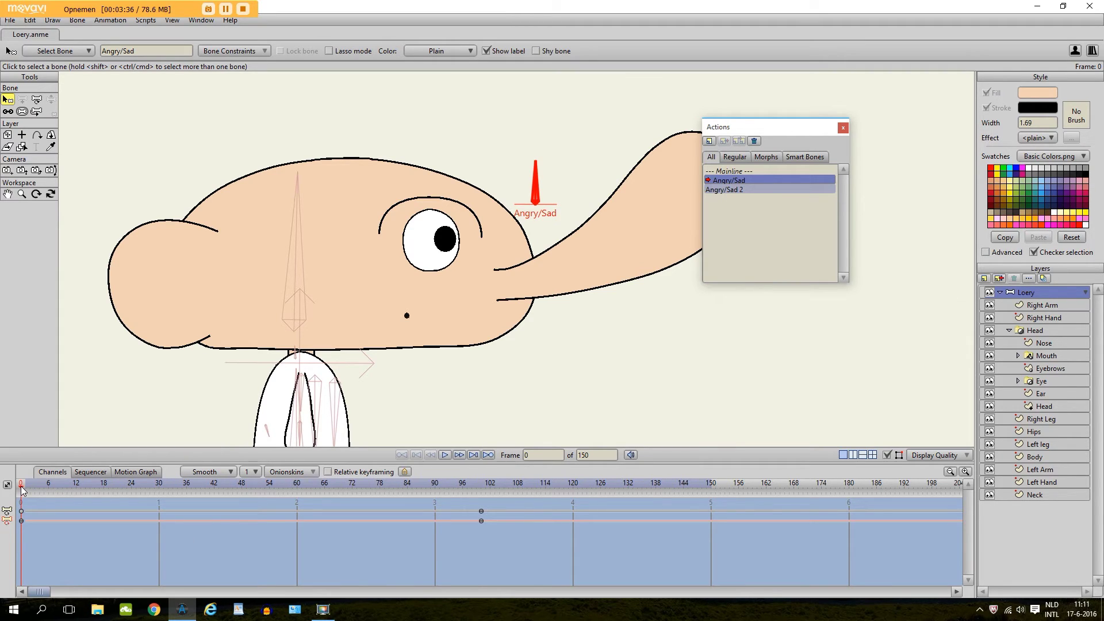
{"action": "left_click_drag", "start_coordinate": [21, 489], "coordinate": [226, 502]}
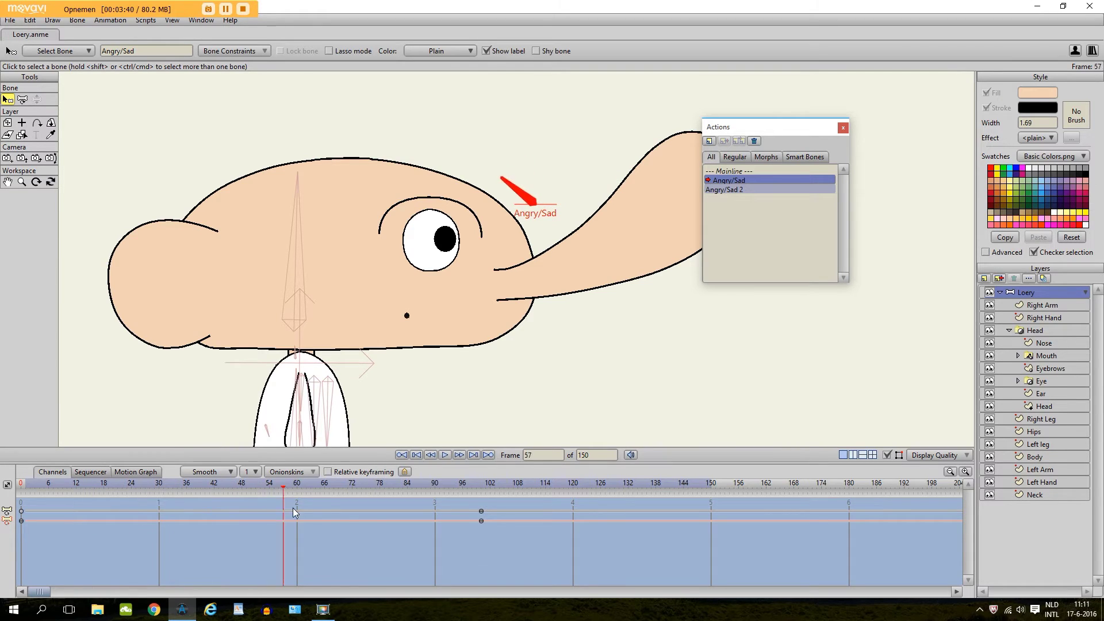
Scrub through the Angry/Sad and Angry/Sad 2 actions to preview the bone rotation
{"action": "left_click_drag", "start_coordinate": [292, 508], "coordinate": [482, 529]}
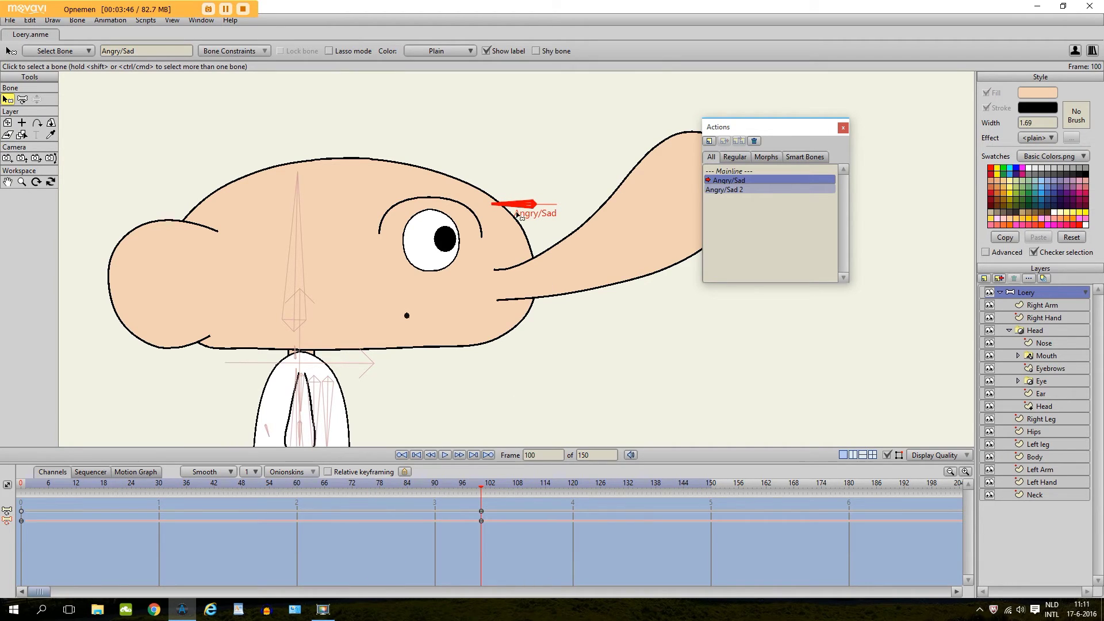
{"action": "double_click", "coordinate": [736, 190]}
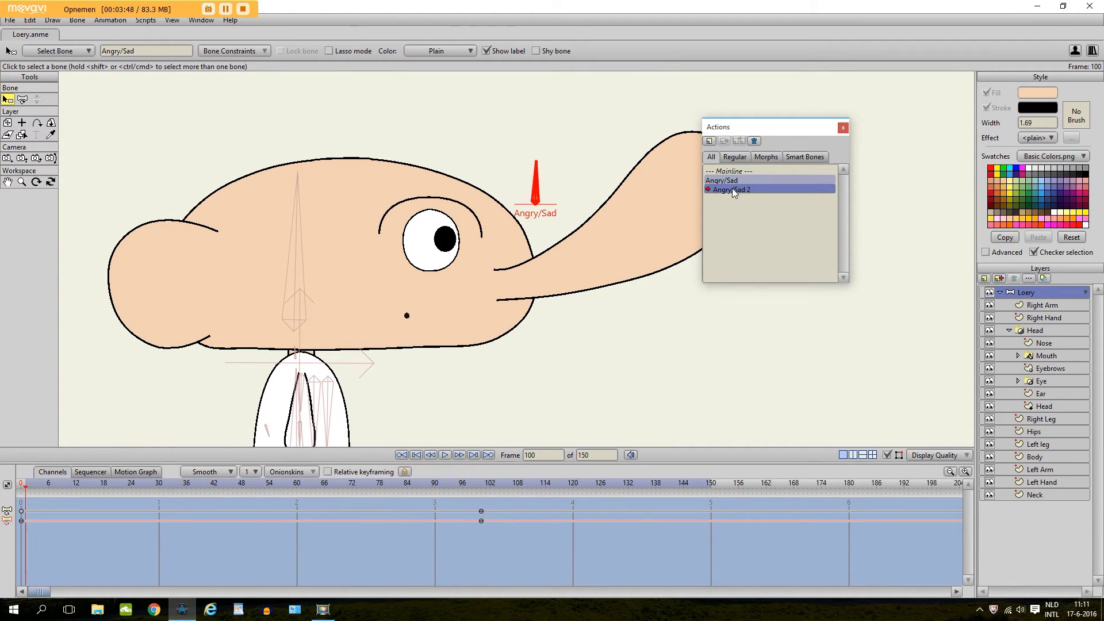
{"action": "left_click", "coordinate": [266, 485]}
{"action": "left_click_drag", "start_coordinate": [269, 485], "coordinate": [472, 489]}
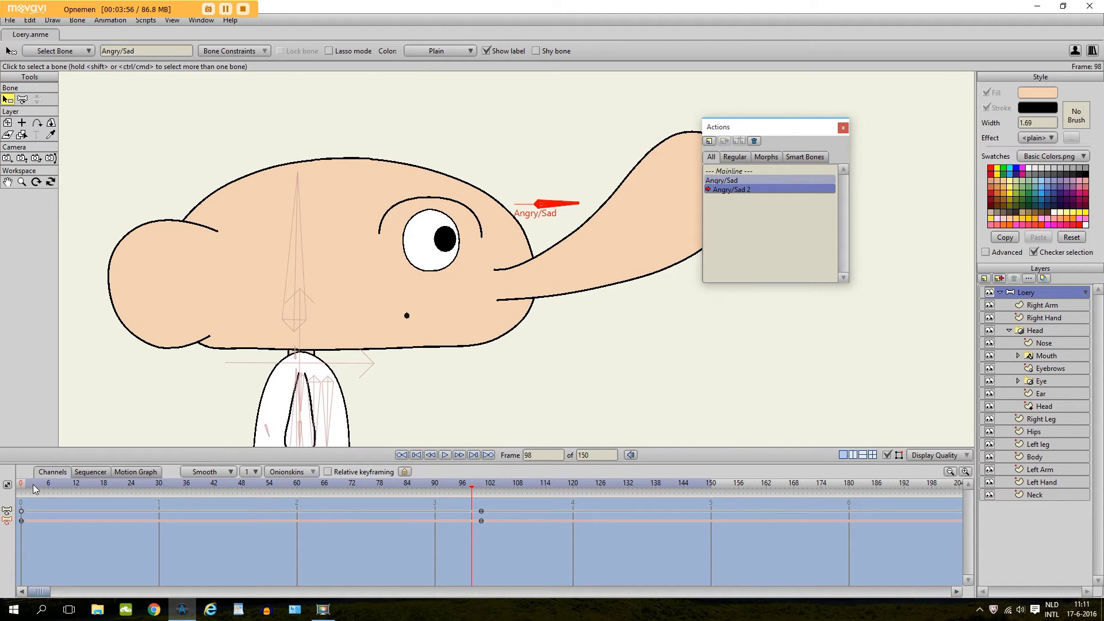
{"action": "left_click_drag", "start_coordinate": [33, 484], "coordinate": [155, 483]}
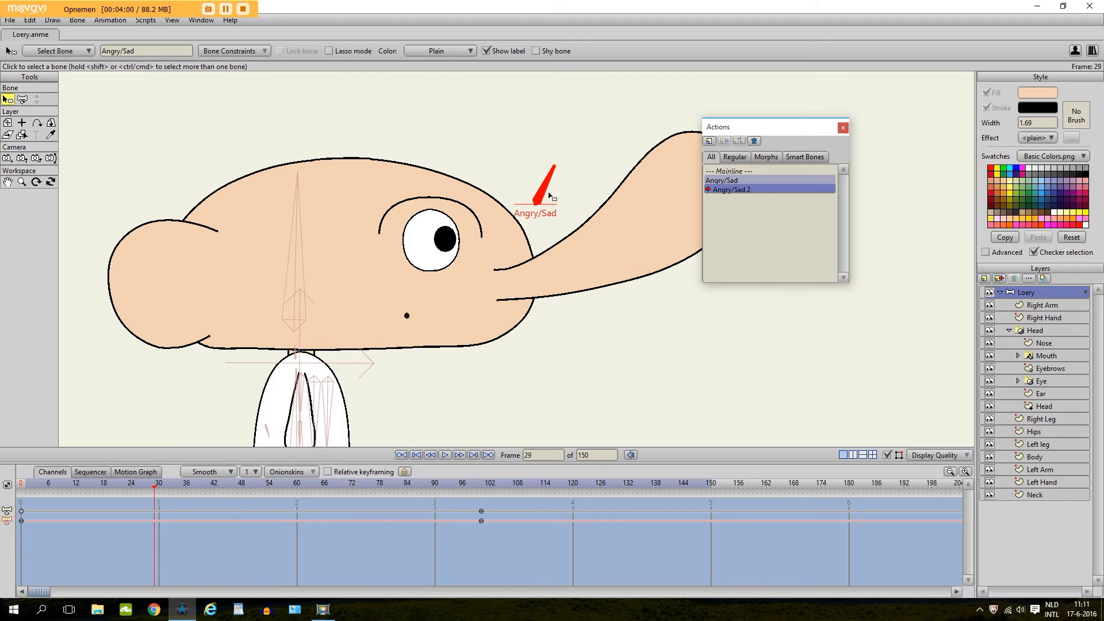
Back in Angry/Sad, move the end keys from near frame 98 to frame 12
{"action": "double_click", "coordinate": [734, 181]}
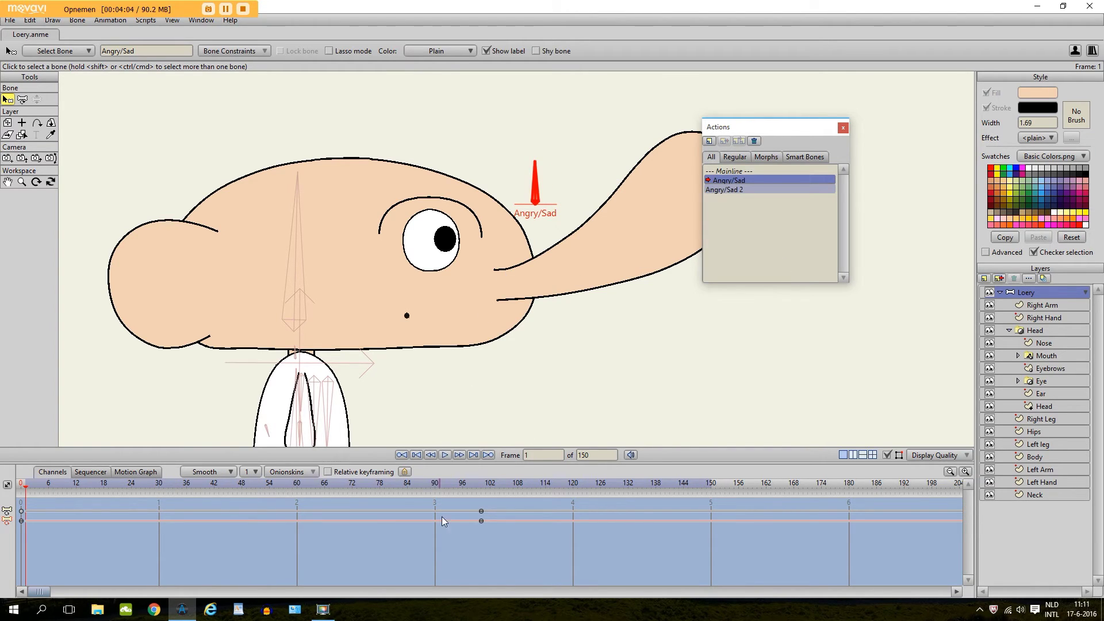
{"action": "left_click_drag", "start_coordinate": [467, 504], "coordinate": [87, 503]}
{"action": "left_click", "coordinate": [75, 482]}
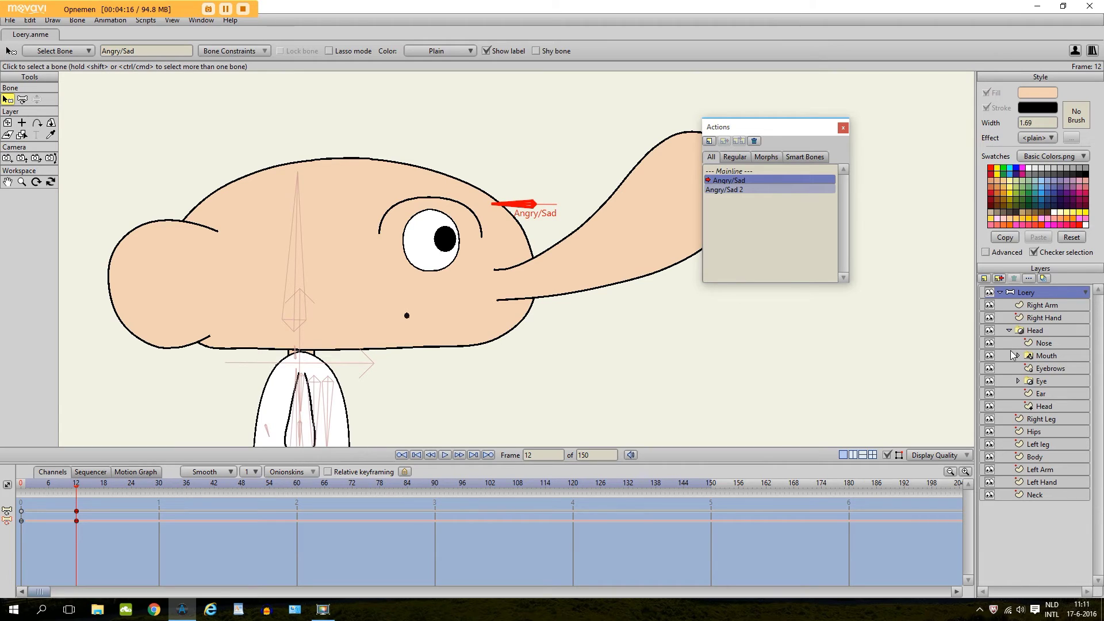
{"action": "left_click", "coordinate": [1021, 369]}
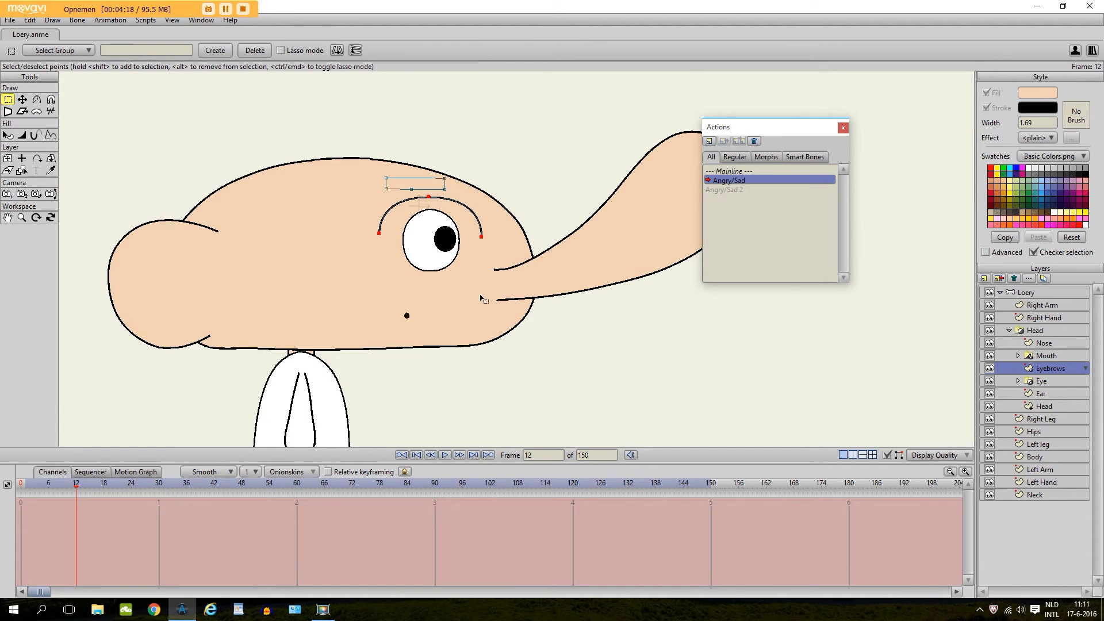
Pull the eyebrow's top point down to flatten the brow arc
{"action": "left_click", "coordinate": [8, 217]}
{"action": "scroll", "coordinate": [417, 245], "scroll_direction": "up", "scroll_amount": 2}
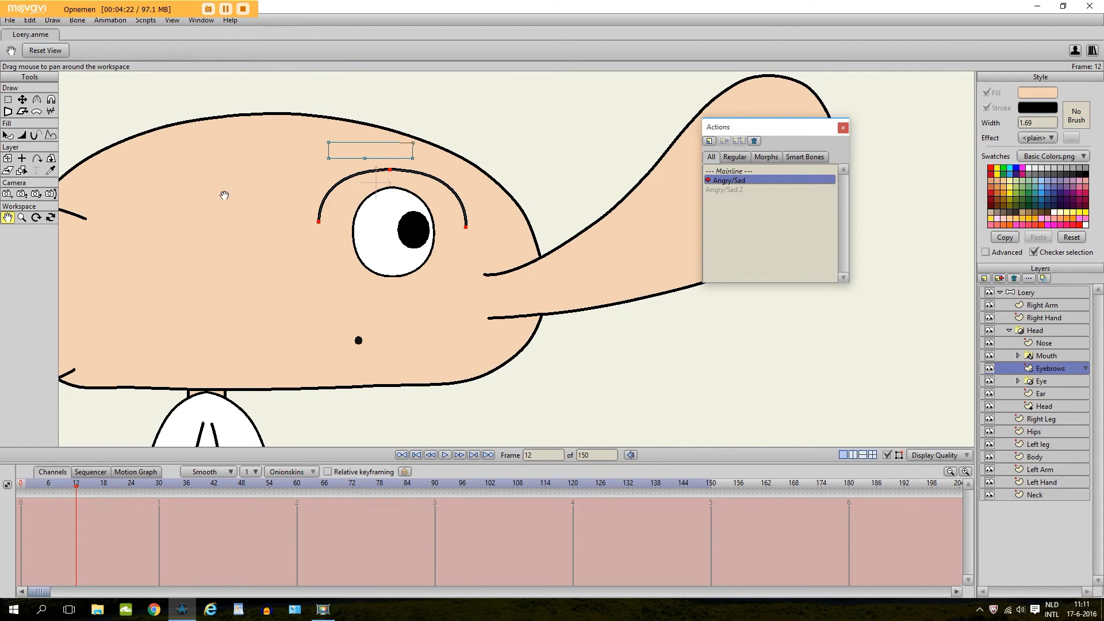
{"action": "left_click", "coordinate": [22, 100]}
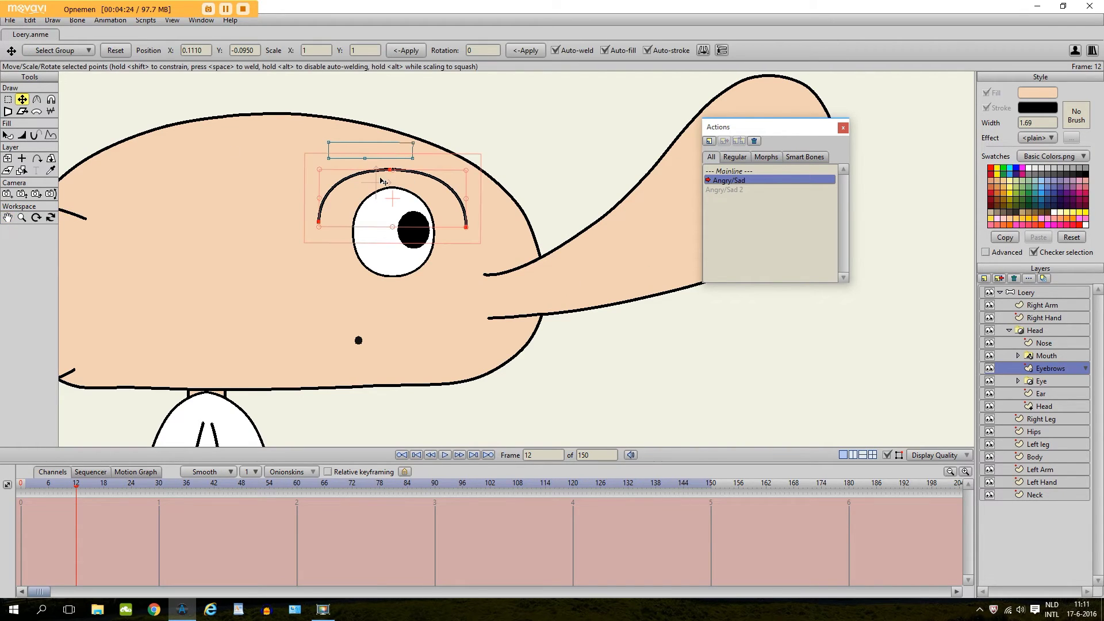
{"action": "left_click_drag", "start_coordinate": [391, 171], "coordinate": [404, 228]}
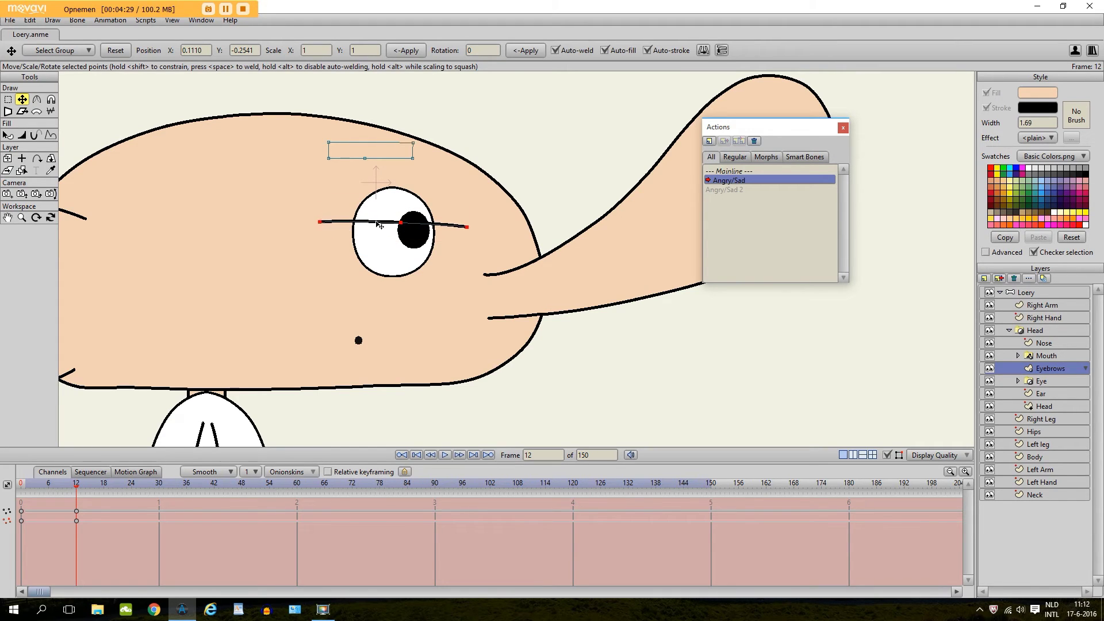
{"action": "left_click", "coordinate": [468, 228]}
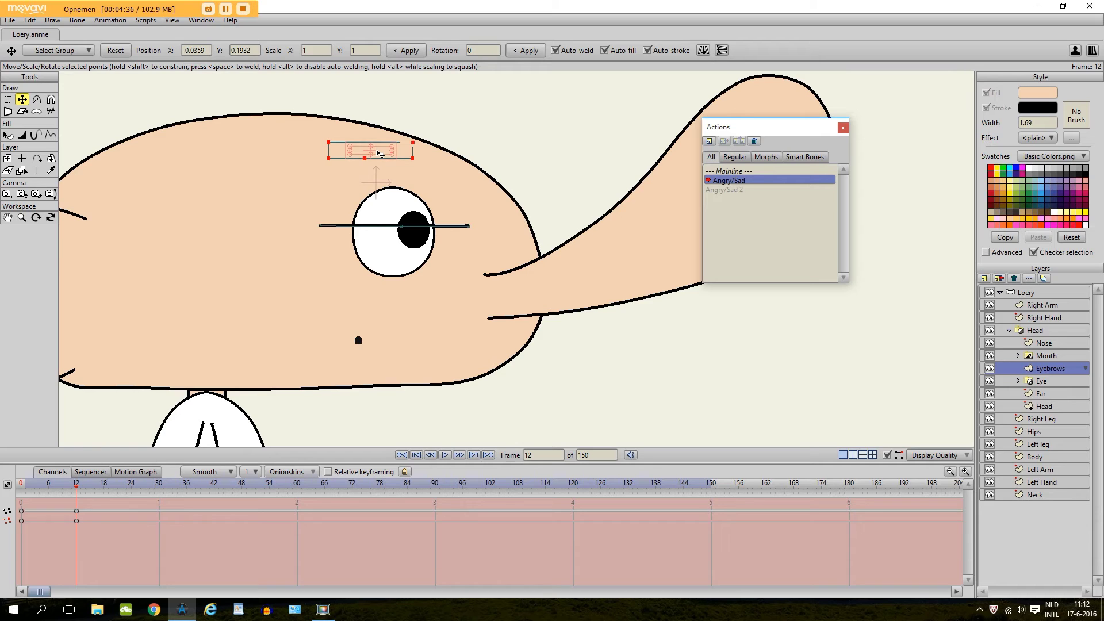
Move the lid rectangle down and stretch it over the top of the eye
{"action": "mouse_move", "coordinate": [378, 154]}
{"action": "left_mouse_down"}
{"action": "mouse_move", "coordinate": [396, 225]}
{"action": "mouse_move", "coordinate": [335, 209]}
{"action": "mouse_move", "coordinate": [462, 222]}
{"action": "left_mouse_up"}
{"action": "key", "text": "g"}
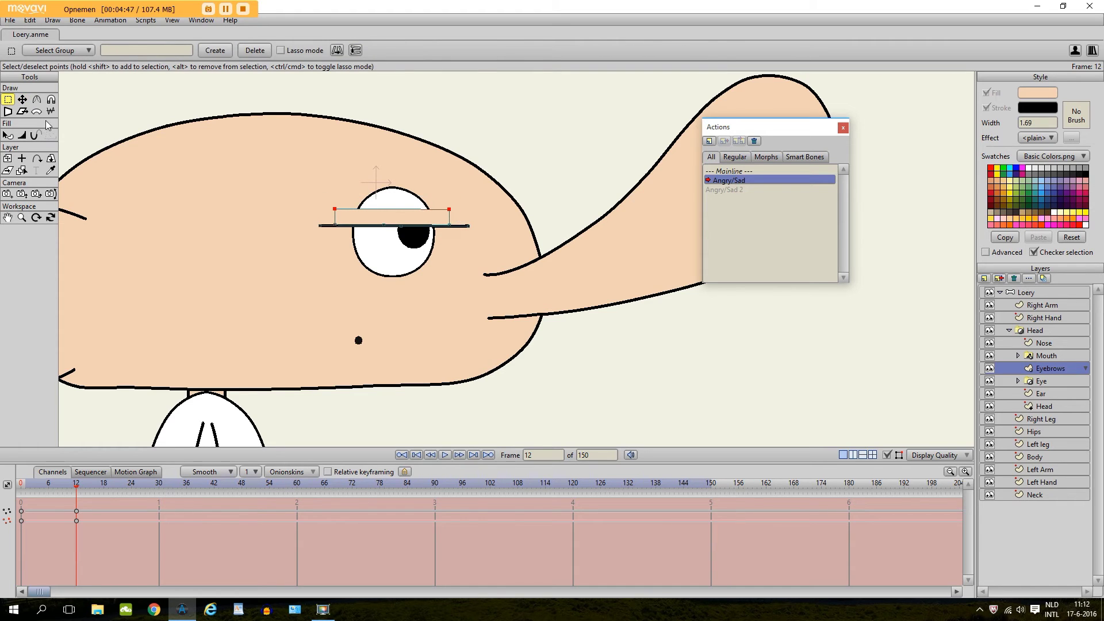
{"action": "key", "text": "t"}
{"action": "left_click_drag", "start_coordinate": [332, 188], "coordinate": [370, 173]}
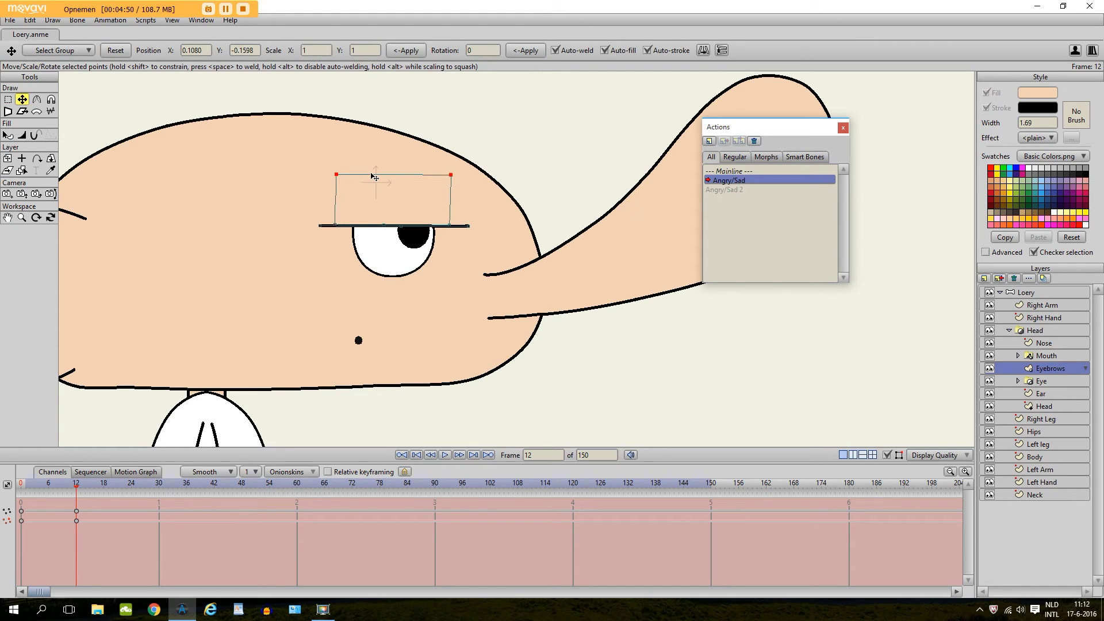
{"action": "left_click", "coordinate": [888, 455]}
{"action": "left_click", "coordinate": [8, 217]}
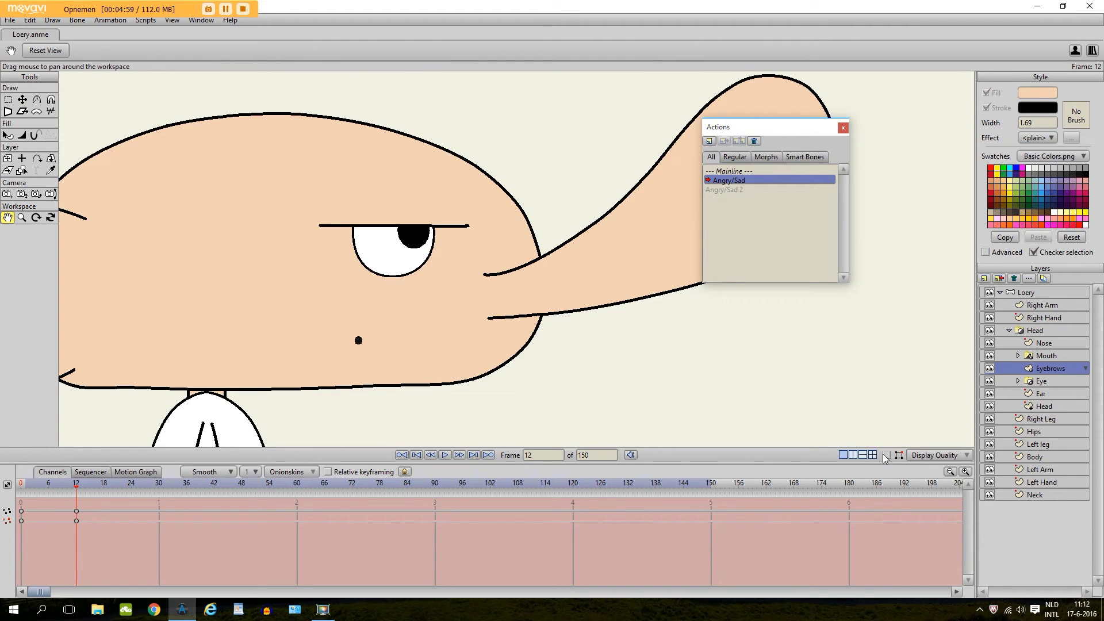
Step and scrub through frames 0–12 to watch the eyebrow morph from arch to heavy lid
{"action": "key", "text": "ctrl+Left"}
{"action": "key", "text": "ctrl+Left"}
{"action": "key", "text": "ctrl+Left"}
{"action": "key", "text": "ctrl+Left"}
{"action": "key", "text": "ctrl+Left"}
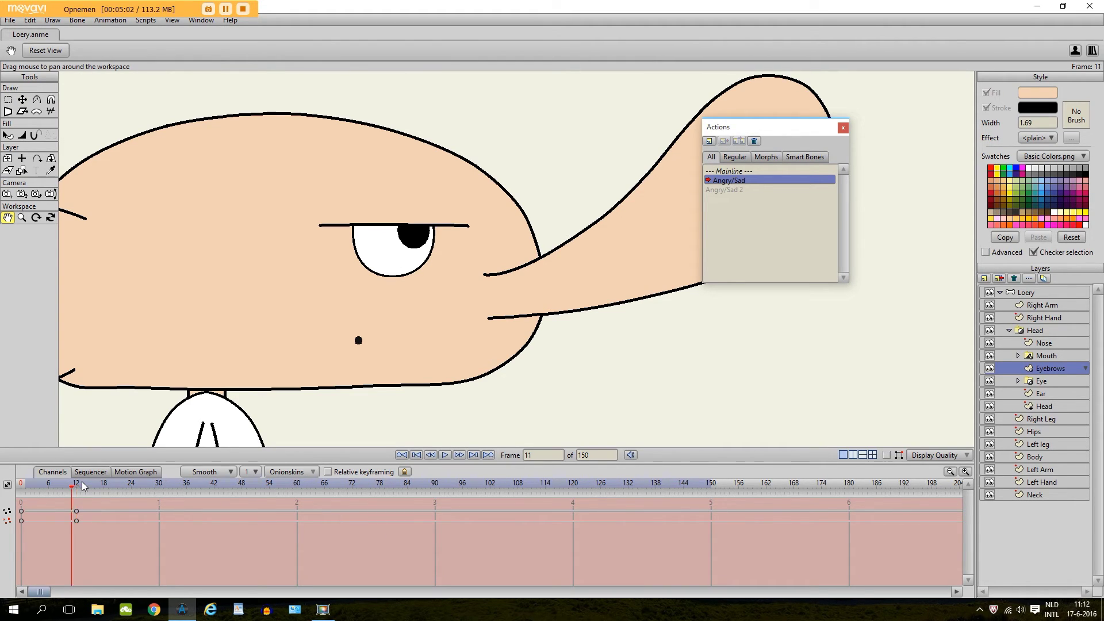
{"action": "key", "text": "ctrl+Left"}
{"action": "key", "text": "ctrl+Left"}
{"action": "key", "text": "ctrl+Left"}
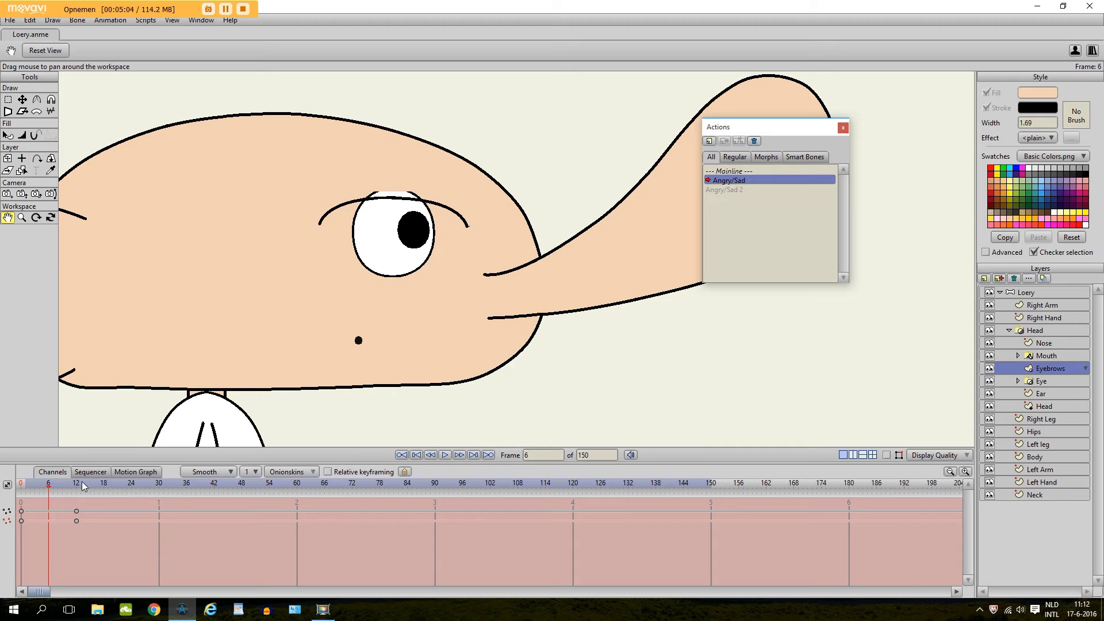
{"action": "key", "text": "ctrl+Right"}
{"action": "key", "text": "ctrl+Right"}
{"action": "key", "text": "ctrl+Right"}
{"action": "key", "text": "ctrl+Right"}
{"action": "key", "text": "ctrl+Right"}
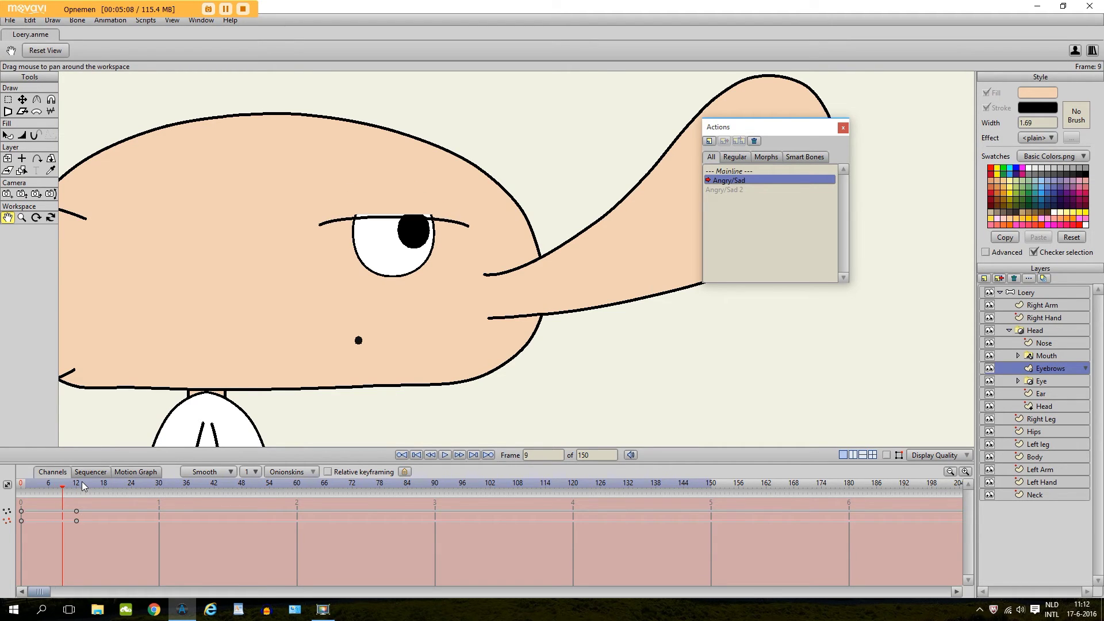
{"action": "key", "text": "ctrl+Left"}
{"action": "key", "text": "ctrl+Left"}
{"action": "key", "text": "ctrl+Left"}
{"action": "key", "text": "ctrl+Left"}
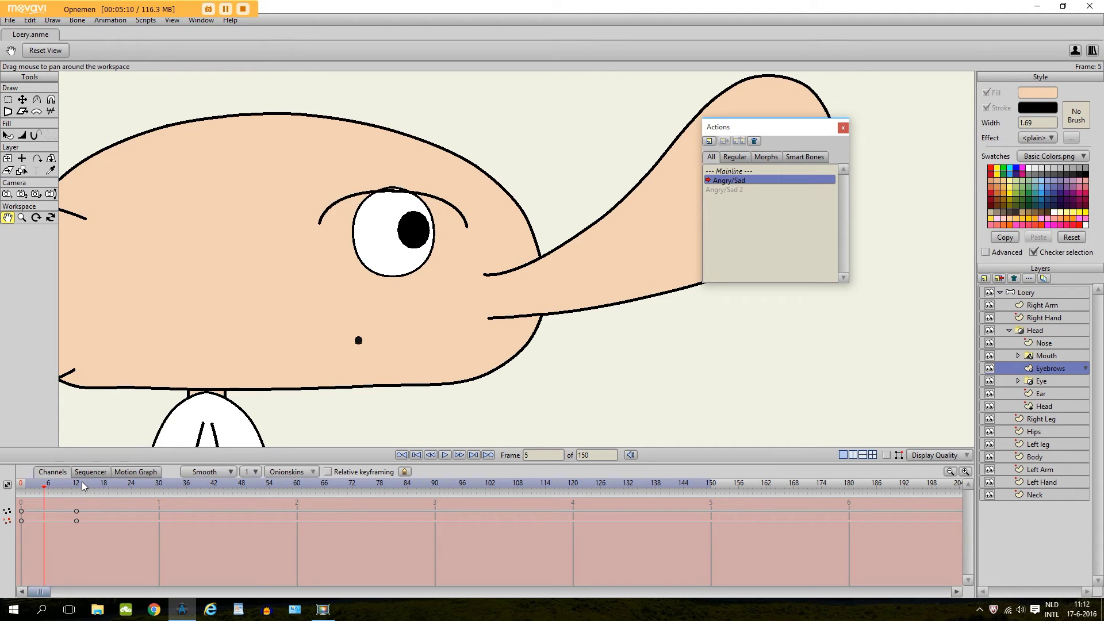
{"action": "key", "text": "ctrl+Left"}
{"action": "key", "text": "ctrl+Left"}
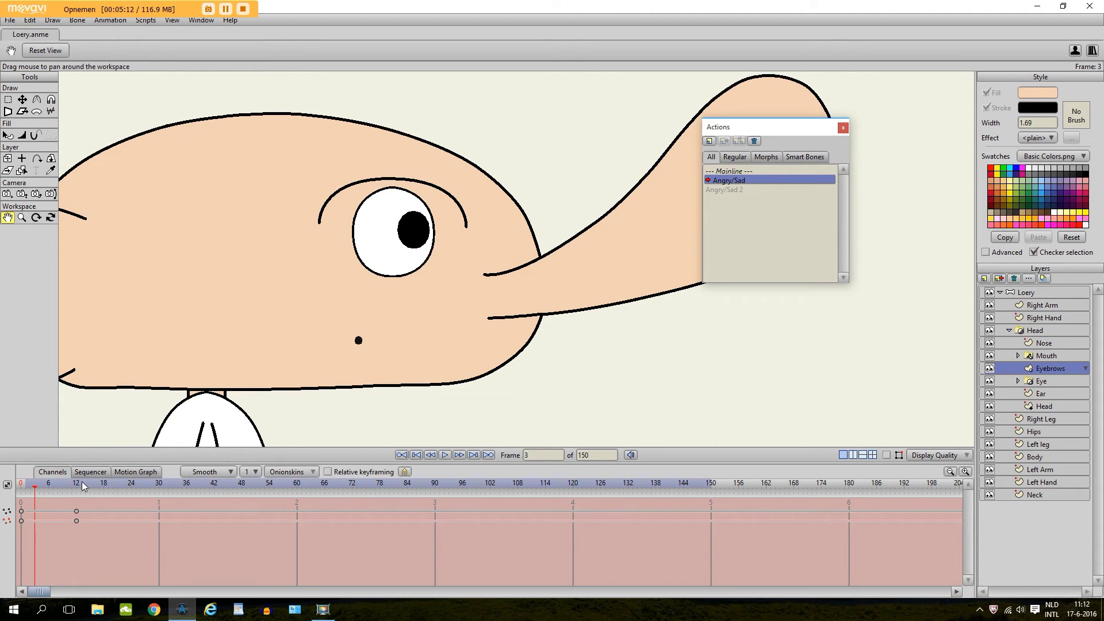
{"action": "left_click", "coordinate": [29, 505]}
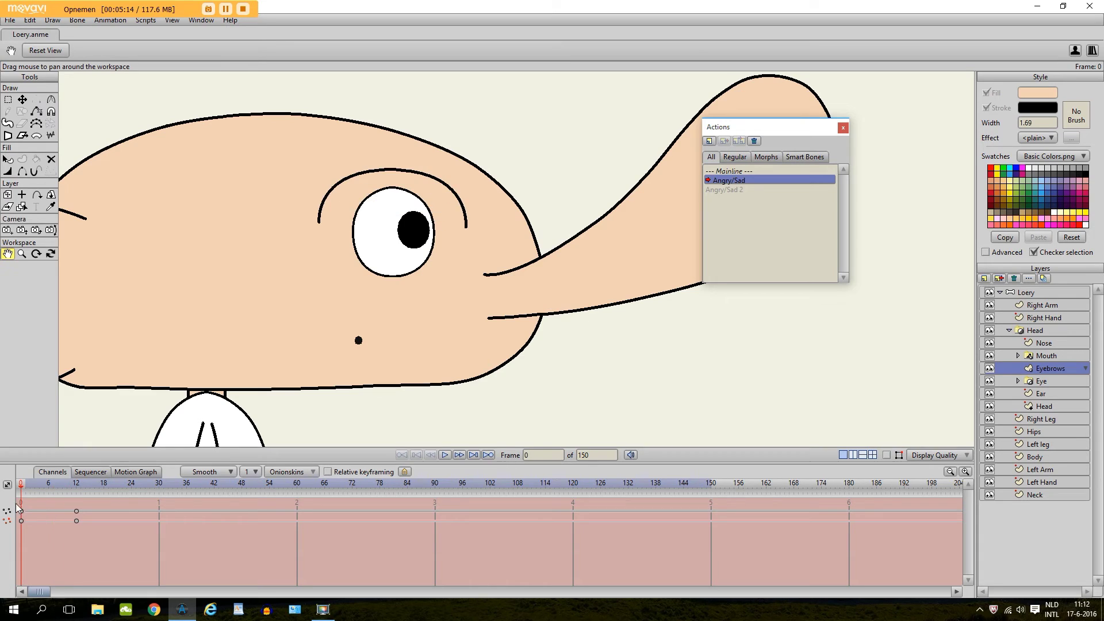
{"action": "left_click_drag", "start_coordinate": [29, 504], "coordinate": [25, 530]}
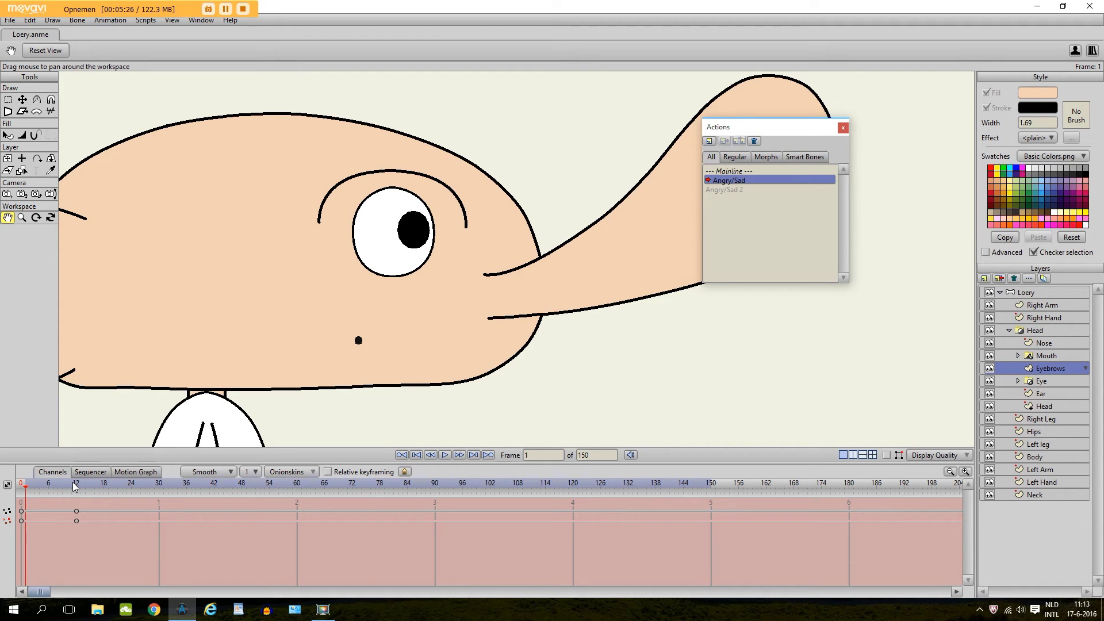
{"action": "left_click", "coordinate": [886, 455]}
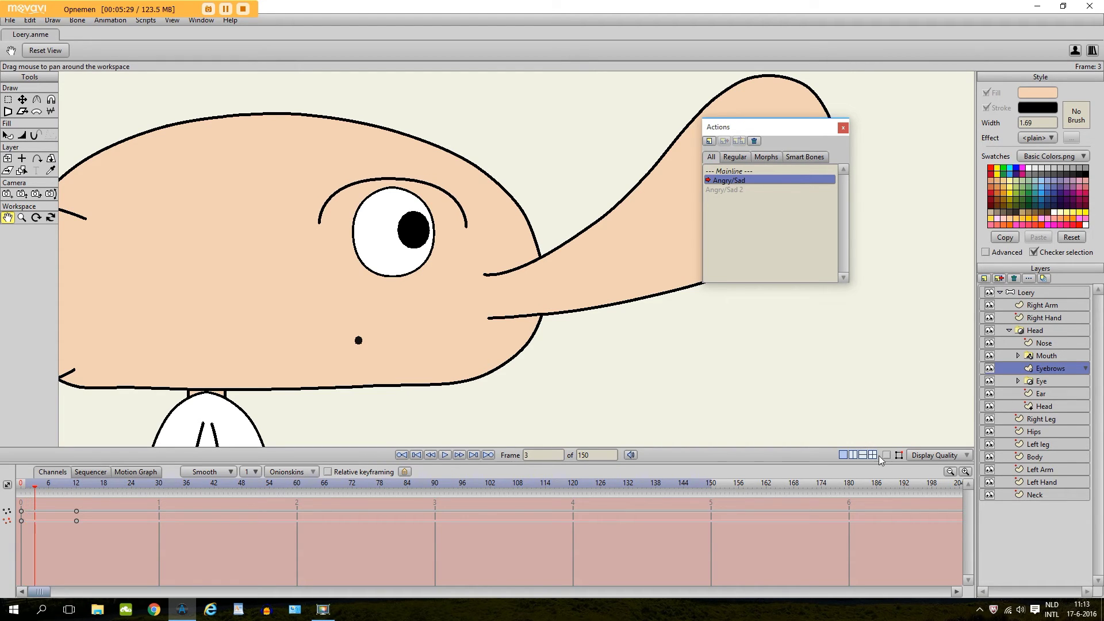
{"action": "scroll", "coordinate": [248, 204], "scroll_direction": "up", "scroll_amount": 2}
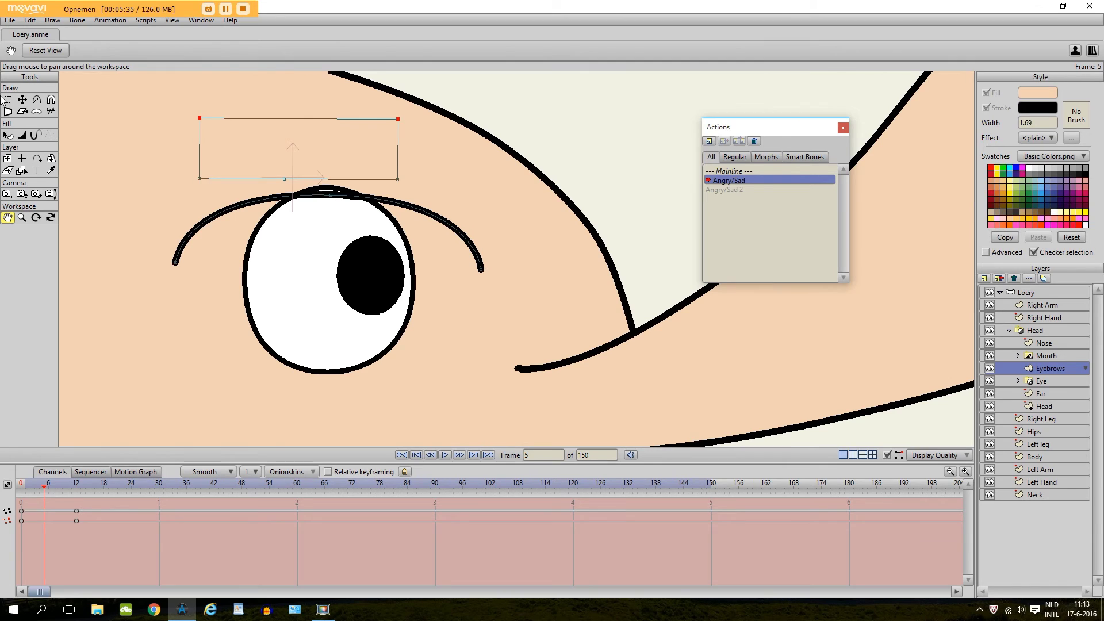
{"action": "key", "text": "t"}
{"action": "left_click_drag", "start_coordinate": [401, 180], "coordinate": [405, 189]}
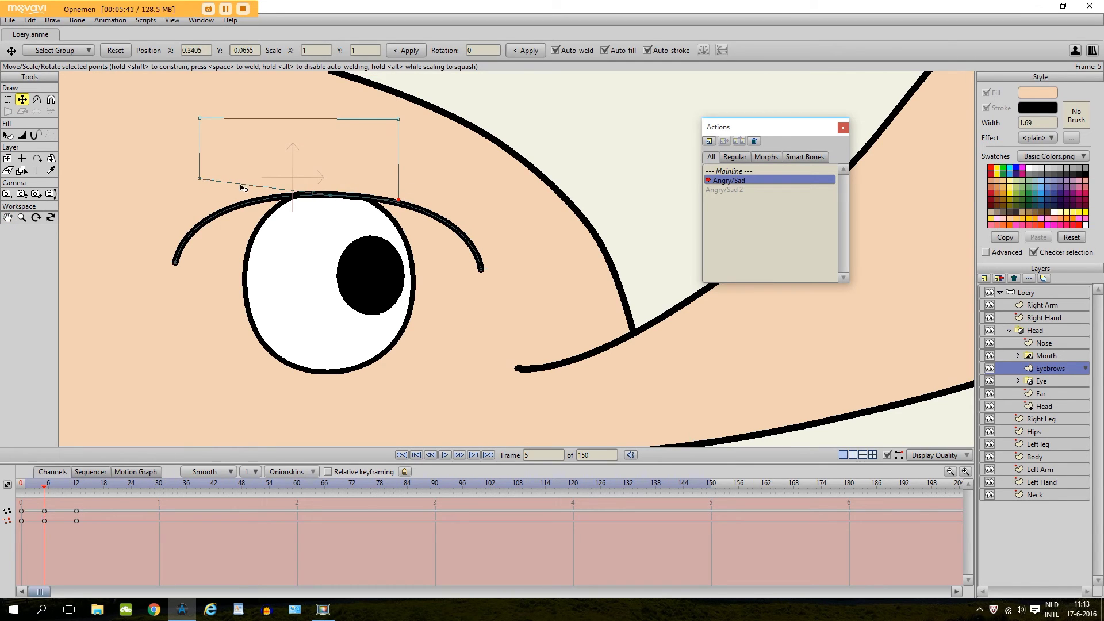
{"action": "key", "text": "ctrl+Right"}
{"action": "left_click_drag", "start_coordinate": [316, 207], "coordinate": [315, 244]}
{"action": "key", "text": "ctrl+Right"}
{"action": "key", "text": "ctrl+Right"}
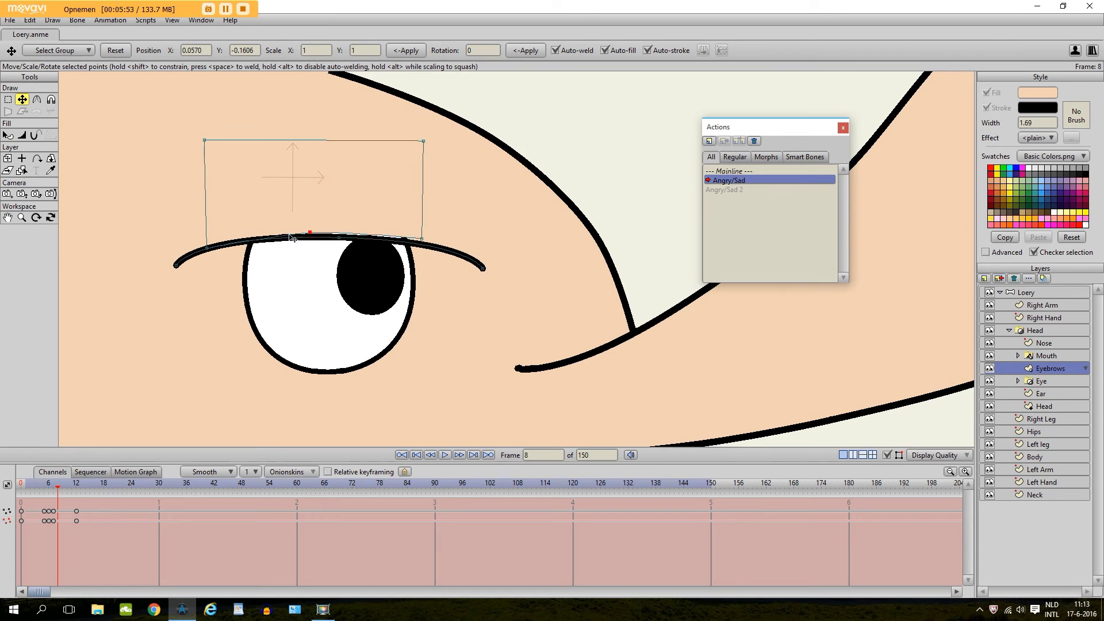
{"action": "left_click_drag", "start_coordinate": [423, 245], "coordinate": [439, 262]}
{"action": "key", "text": "ctrl+Right"}
{"action": "key", "text": "ctrl+Right"}
{"action": "left_click_drag", "start_coordinate": [314, 258], "coordinate": [314, 267]}
{"action": "key", "text": "ctrl+Right"}
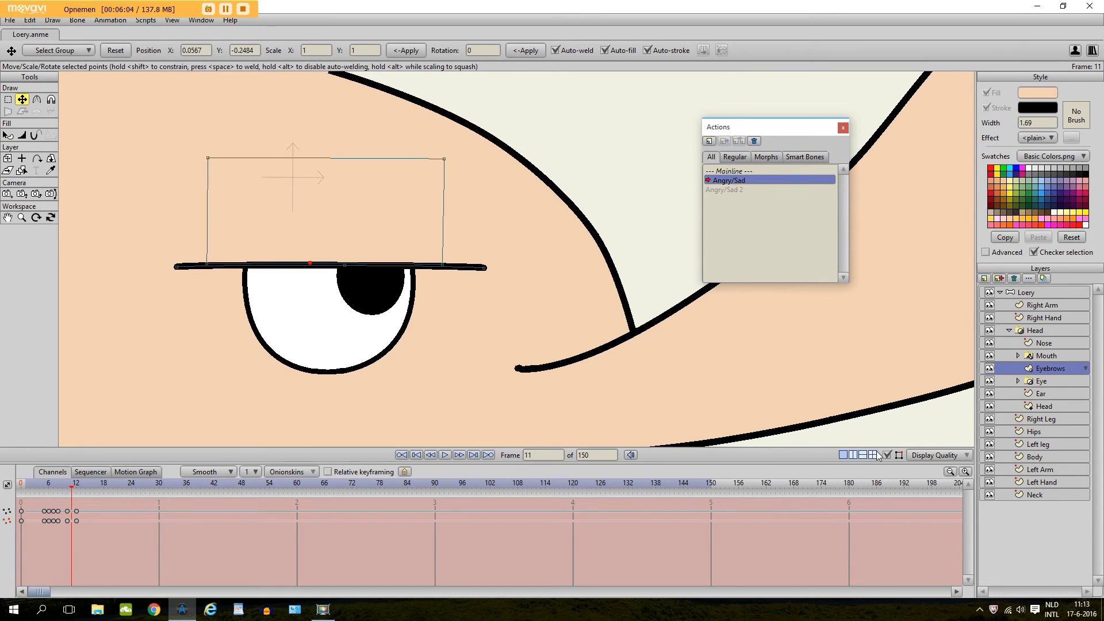
{"action": "key", "text": "ctrl+Left"}
{"action": "key", "text": "ctrl+Left"}
{"action": "key", "text": "ctrl+Left"}
{"action": "key", "text": "ctrl+Left"}
{"action": "key", "text": "ctrl+Left"}
{"action": "key", "text": "ctrl+Left"}
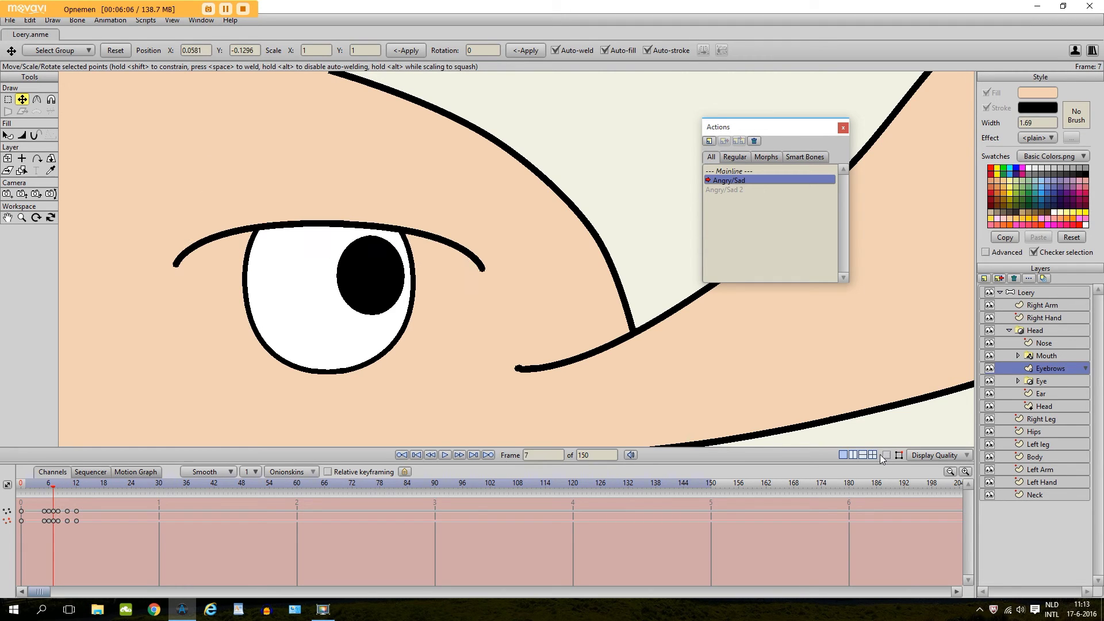
{"action": "key", "text": "ctrl+Left"}
{"action": "key", "text": "ctrl+Left"}
{"action": "scroll", "coordinate": [540, 361], "scroll_direction": "down", "scroll_amount": 3}
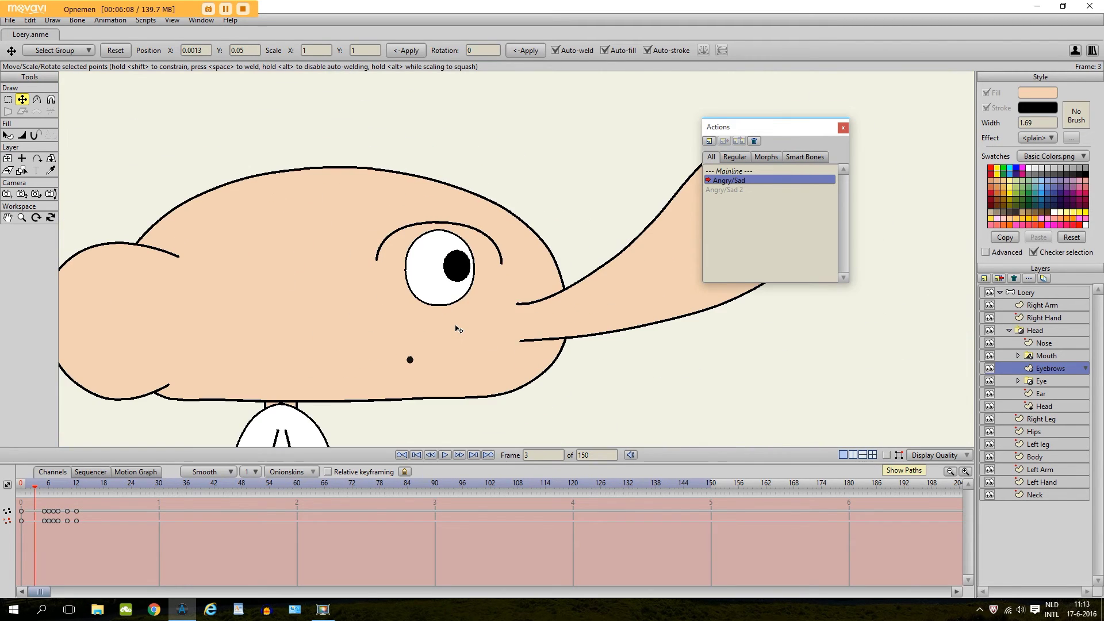
Scrub the action, then view frame 12 on the Loery layer with the bone skeleton shown
{"action": "key", "text": "ctrl+Left"}
{"action": "mouse_move", "coordinate": [33, 491]}
{"action": "left_mouse_down"}
{"action": "mouse_move", "coordinate": [90, 492]}
{"action": "mouse_move", "coordinate": [22, 496]}
{"action": "left_mouse_up"}
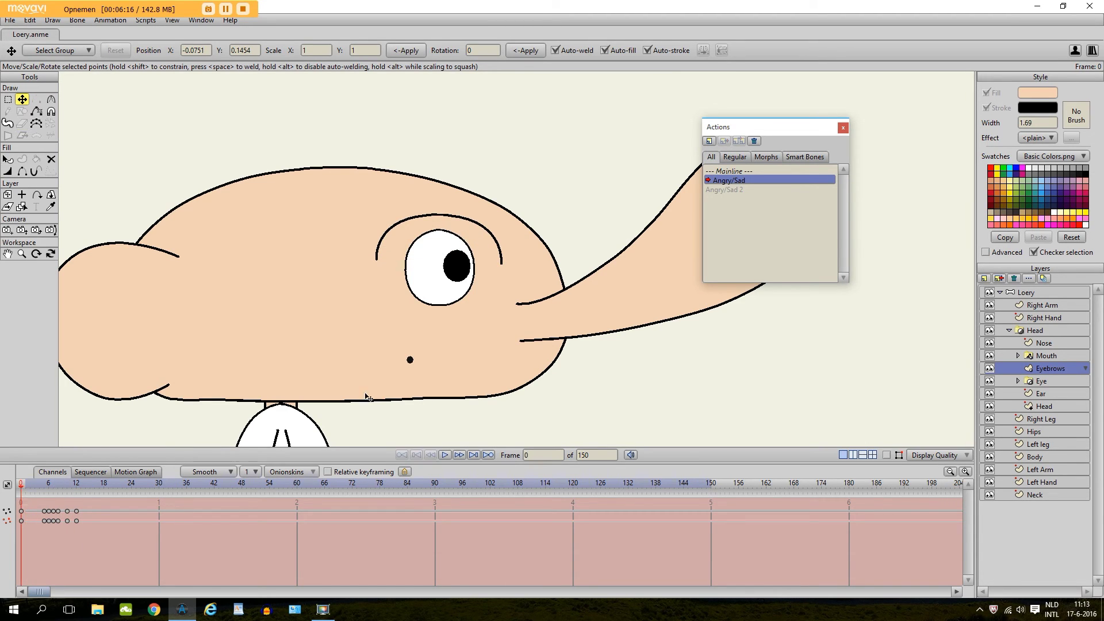
{"action": "left_click", "coordinate": [1032, 292]}
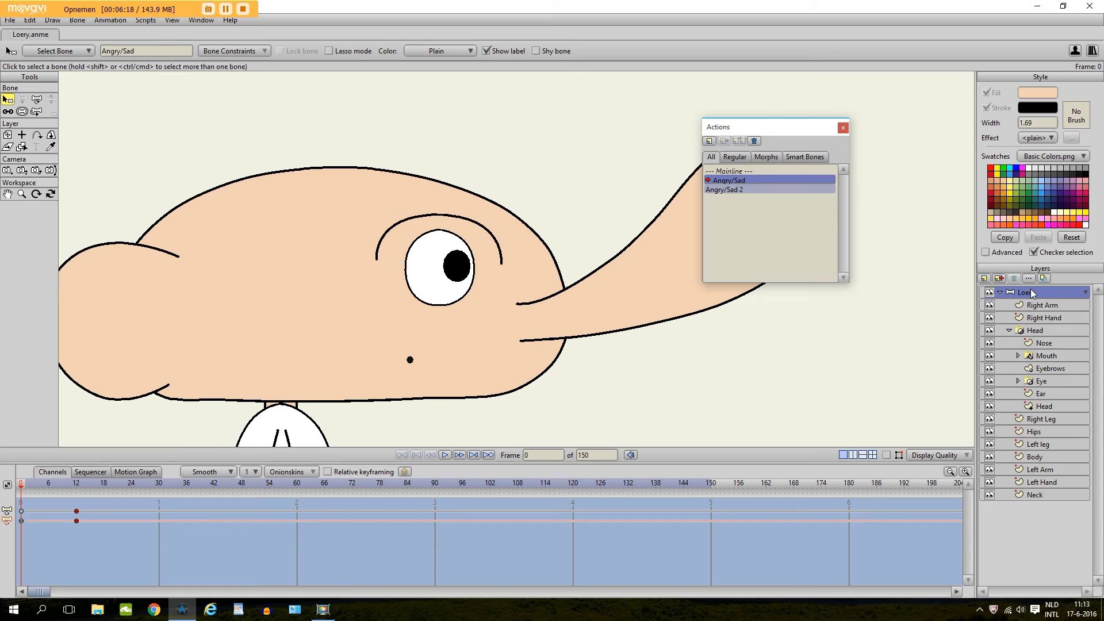
{"action": "left_click", "coordinate": [76, 487]}
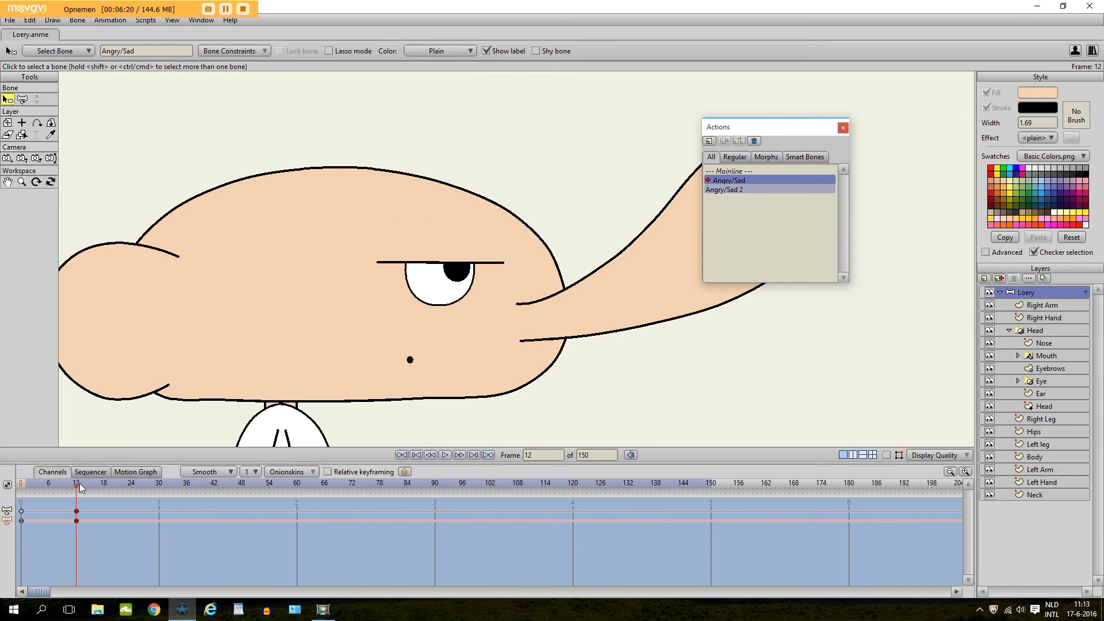
{"action": "scroll", "coordinate": [461, 340], "scroll_direction": "down", "scroll_amount": 3}
{"action": "scroll", "coordinate": [564, 372], "scroll_direction": "up", "scroll_amount": 2}
{"action": "left_click", "coordinate": [887, 455]}
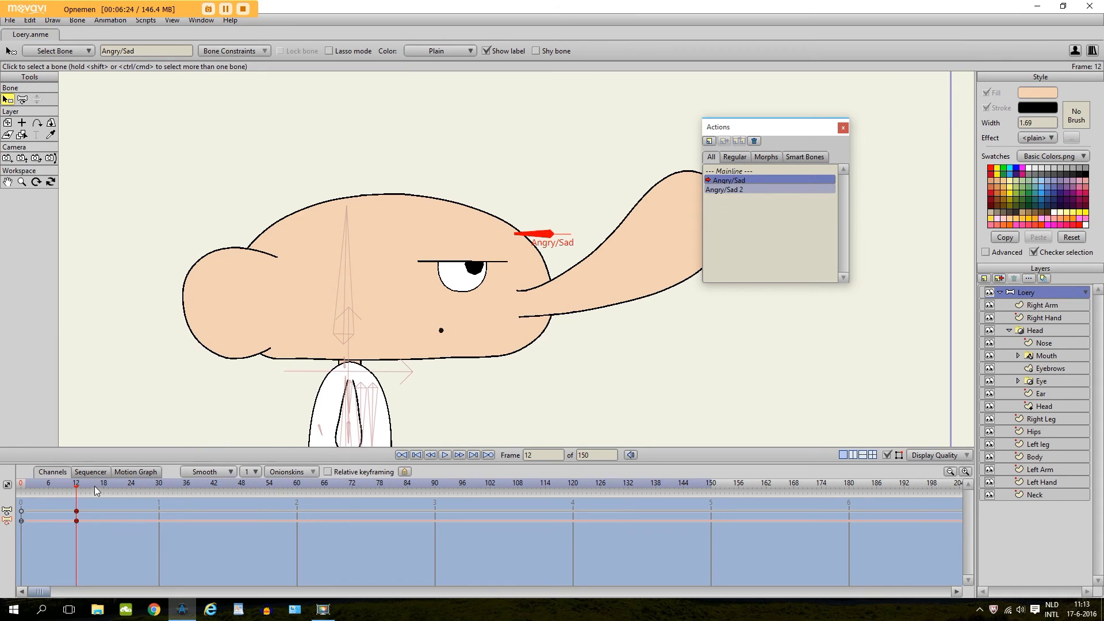
{"action": "scroll", "coordinate": [519, 255], "scroll_direction": "up", "scroll_amount": 2}
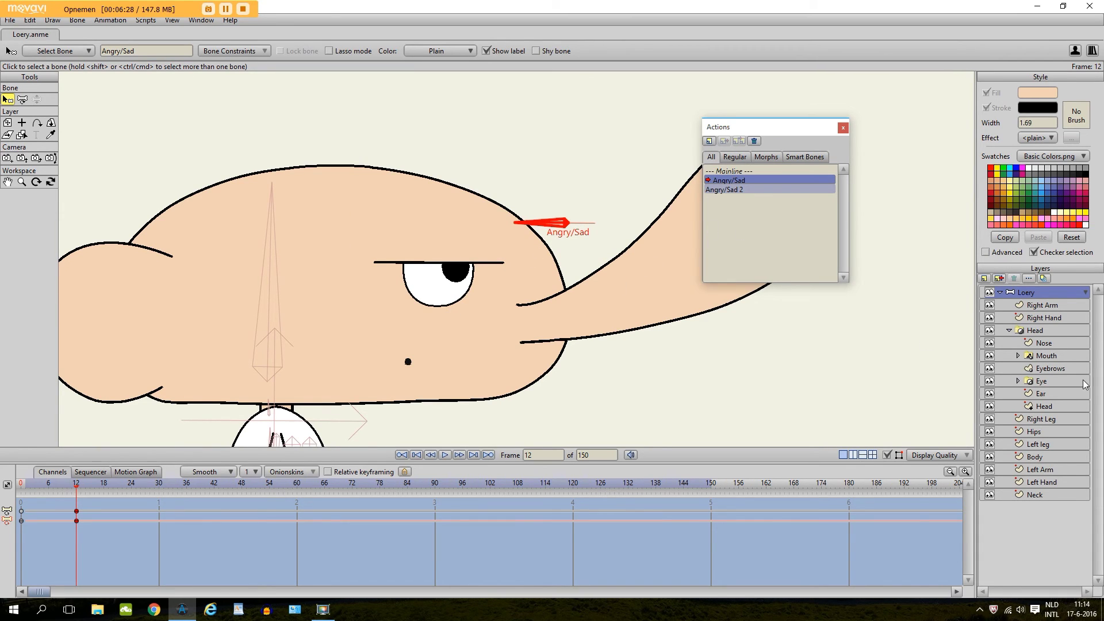
{"action": "left_click", "coordinate": [1038, 372]}
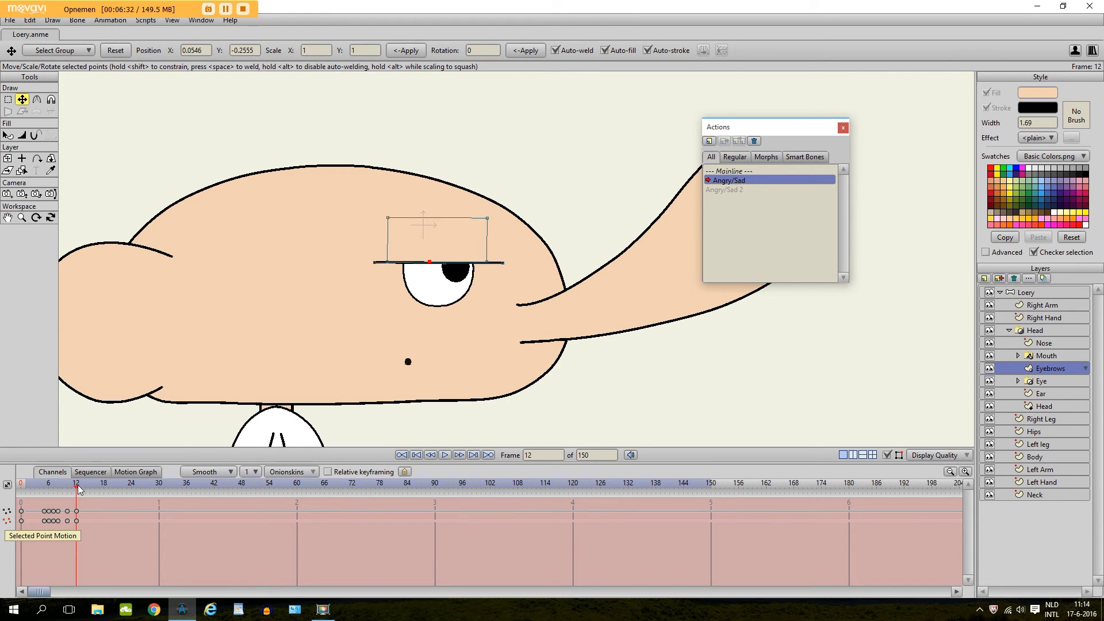
{"action": "double_click", "coordinate": [743, 172]}
On Mainline, rotate the Angry/Sad bone left to flatten the eyebrow, then back upright
{"action": "left_click", "coordinate": [1039, 294]}
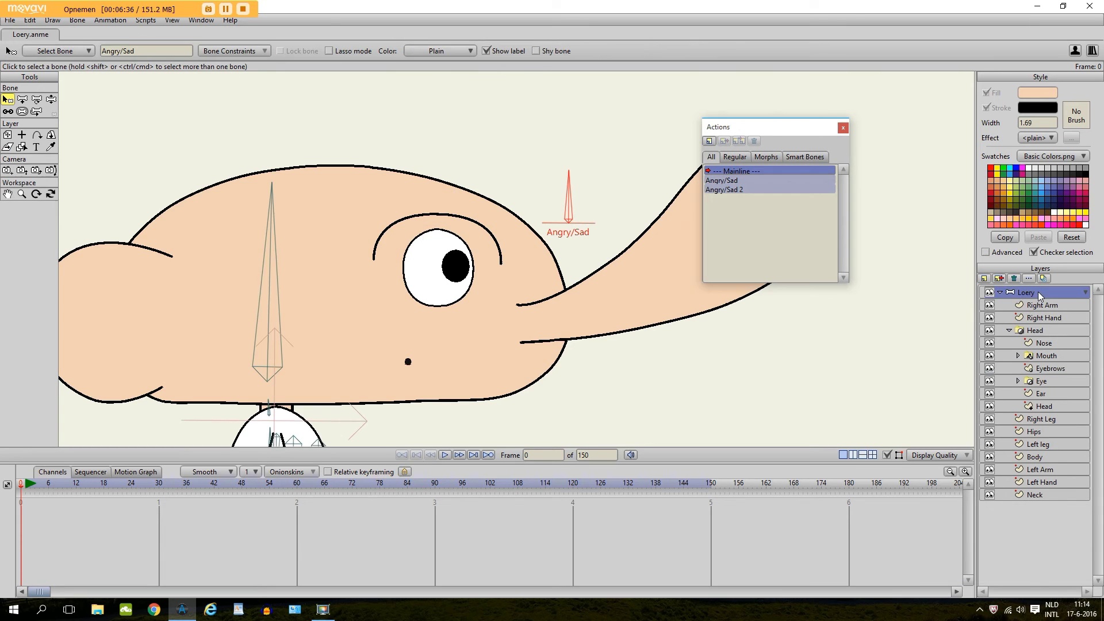
{"action": "left_click", "coordinate": [52, 99]}
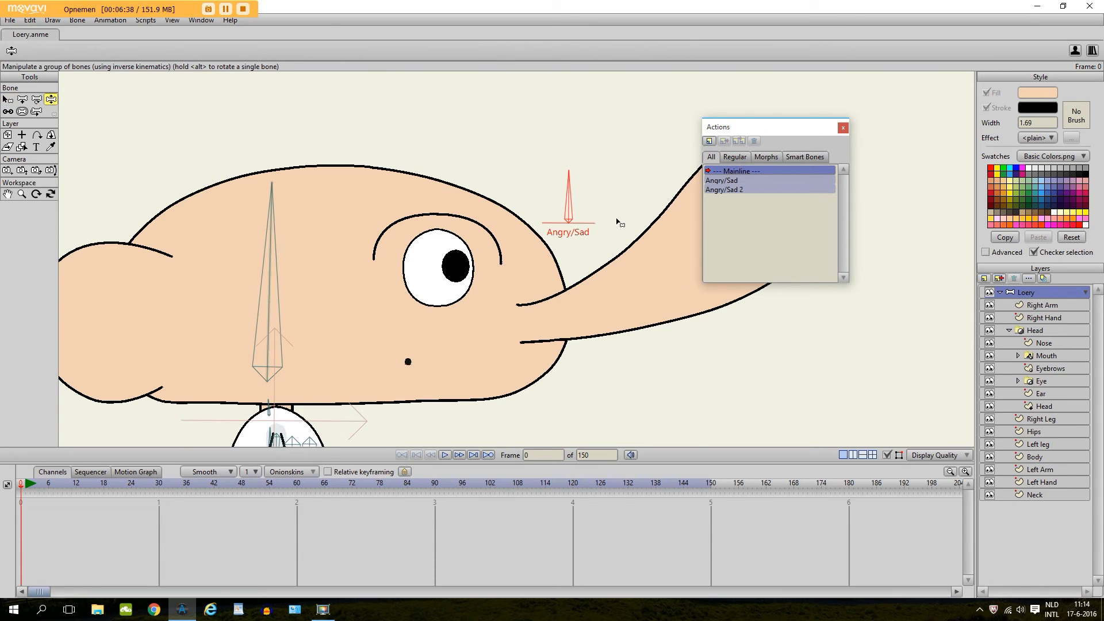
{"action": "left_click_drag", "start_coordinate": [573, 199], "coordinate": [527, 225]}
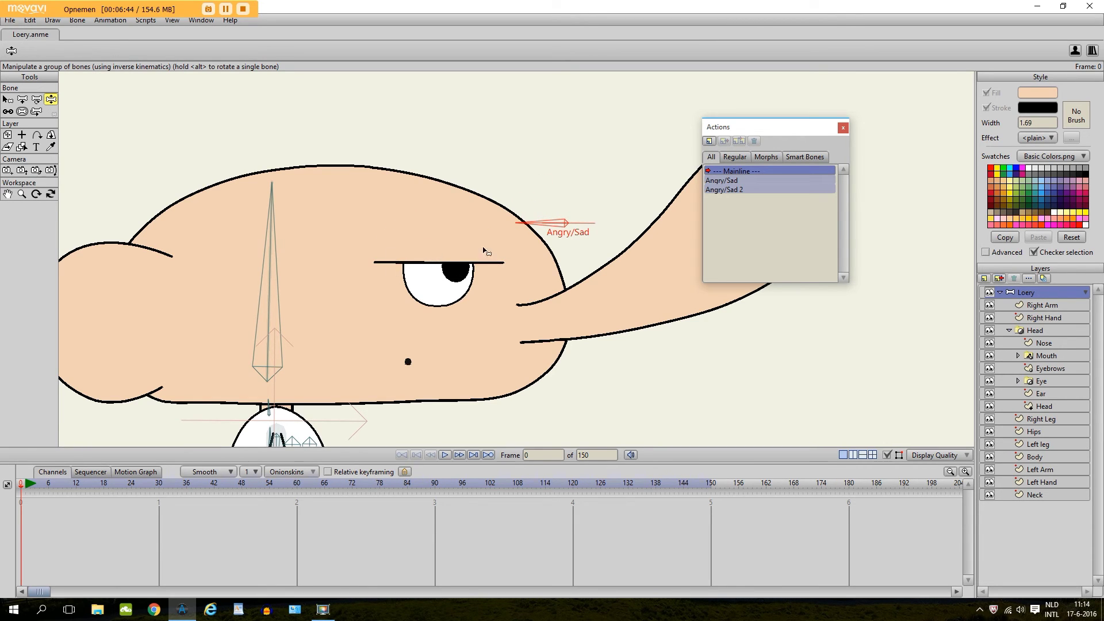
{"action": "left_click_drag", "start_coordinate": [524, 228], "coordinate": [569, 215]}
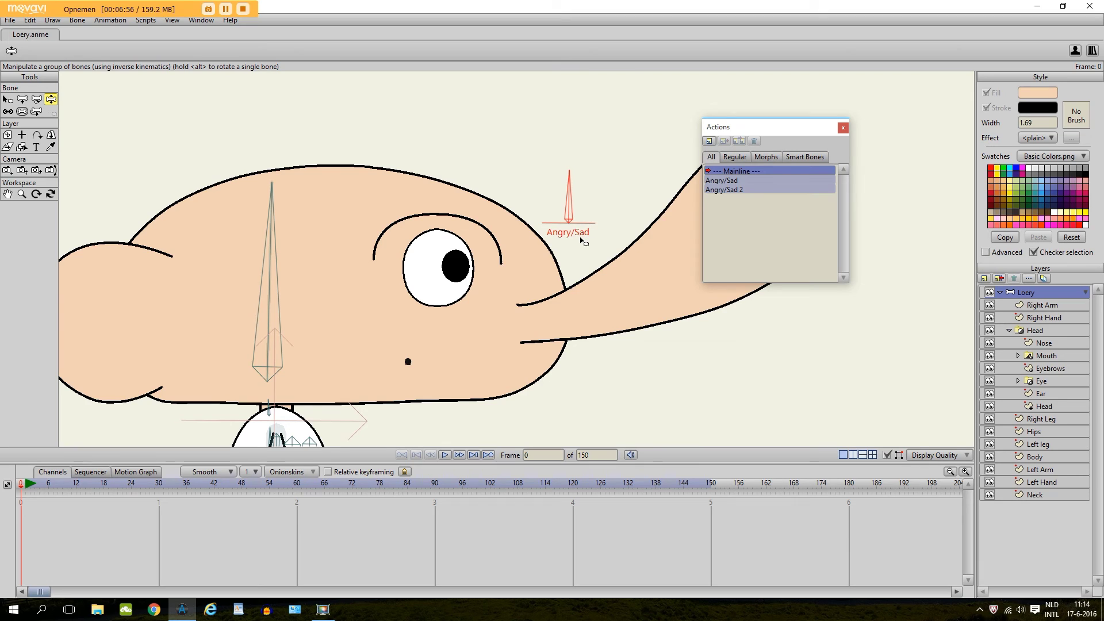
{"action": "left_click", "coordinate": [720, 190]}
Open Angry/Sad 2 and move its bone keys to frame 12
{"action": "double_click", "coordinate": [720, 189]}
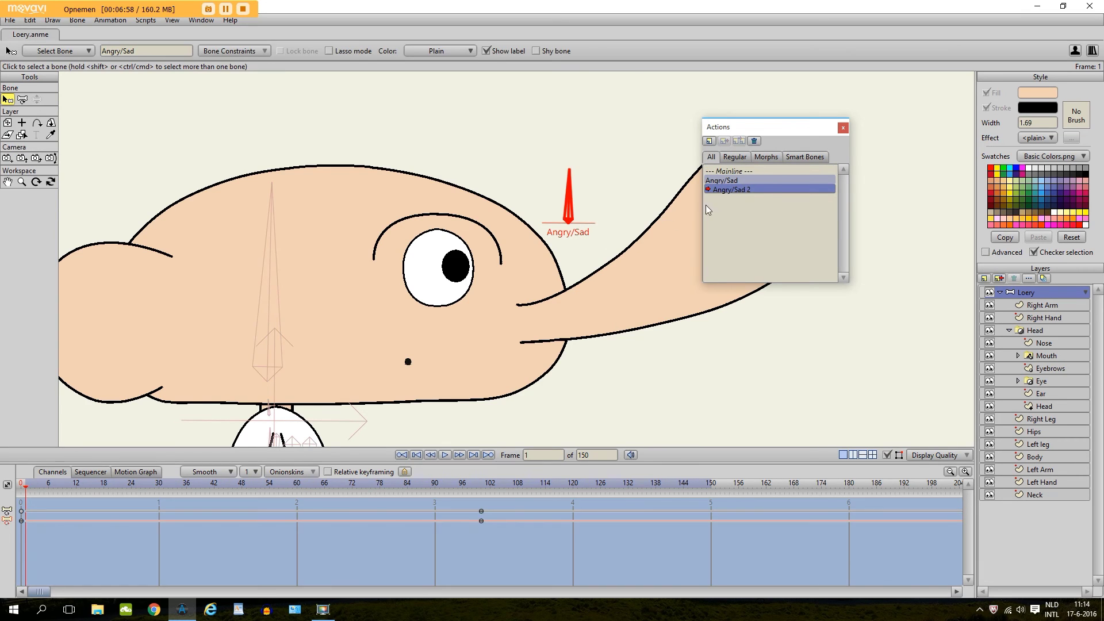
{"action": "left_click_drag", "start_coordinate": [474, 507], "coordinate": [77, 506]}
{"action": "left_click", "coordinate": [76, 486]}
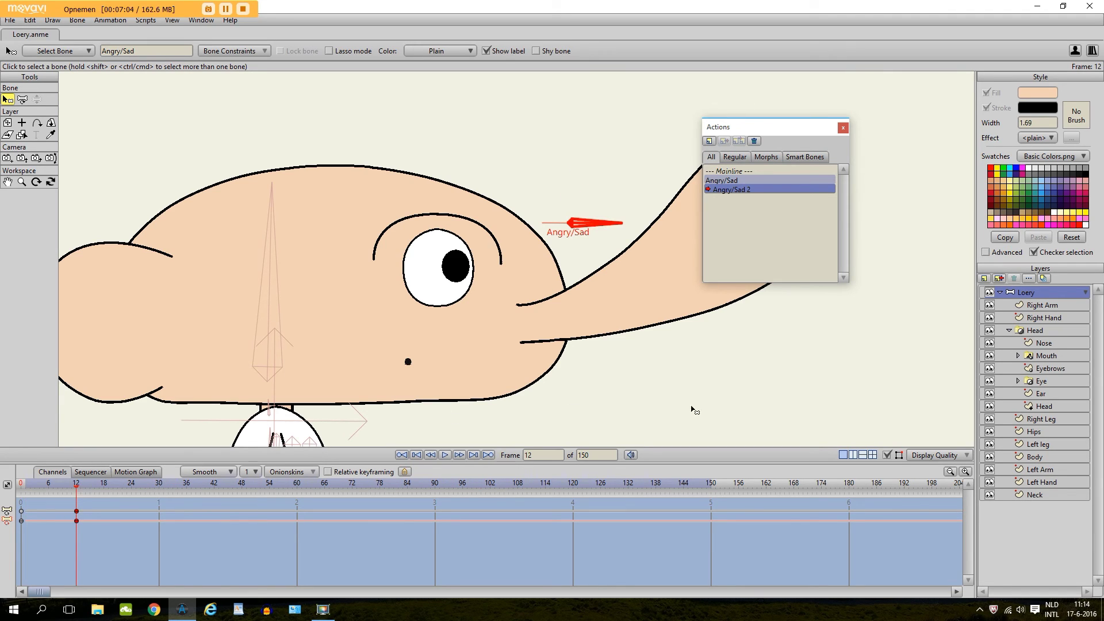
Flatten the eyebrow points, then bend them into an upturned sad curve at frame 12
{"action": "left_click", "coordinate": [1041, 371]}
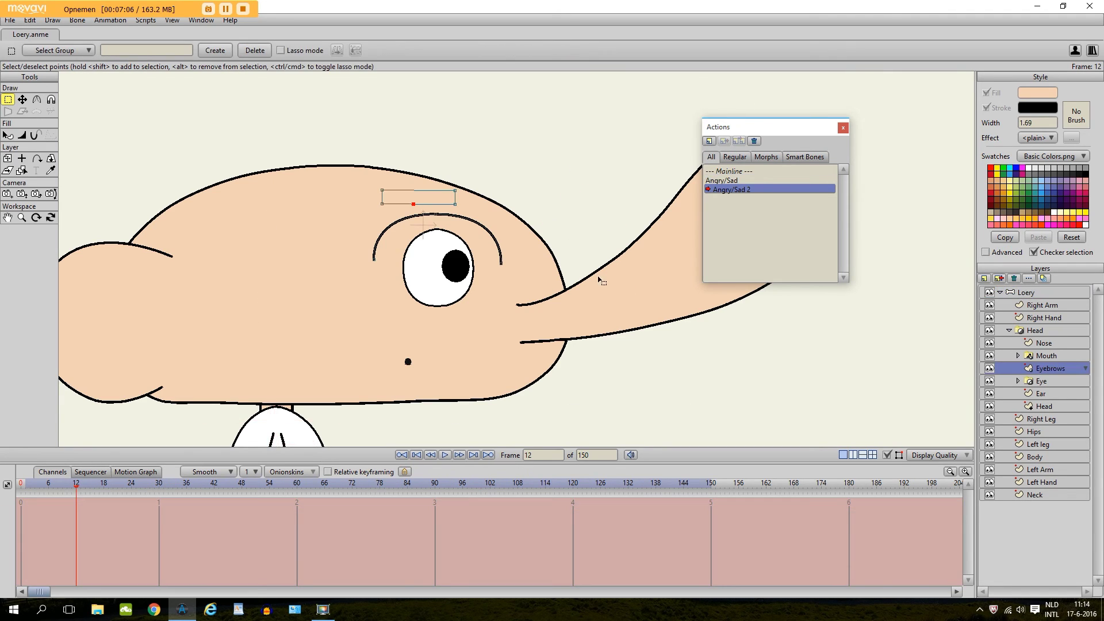
{"action": "scroll", "coordinate": [601, 280], "scroll_direction": "up", "scroll_amount": 2}
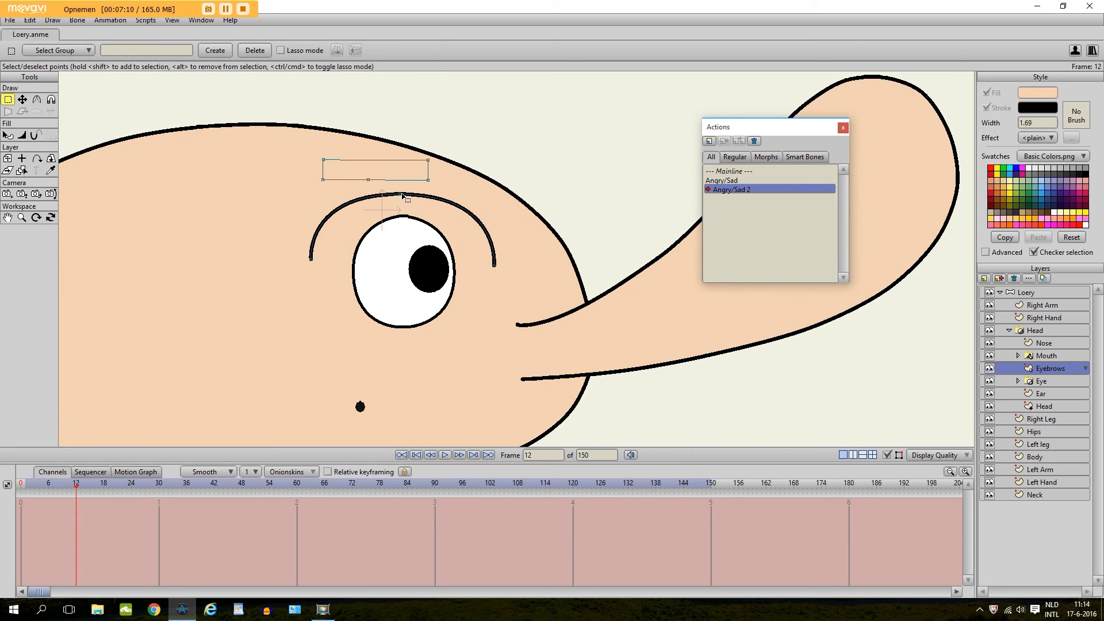
{"action": "left_click", "coordinate": [23, 101]}
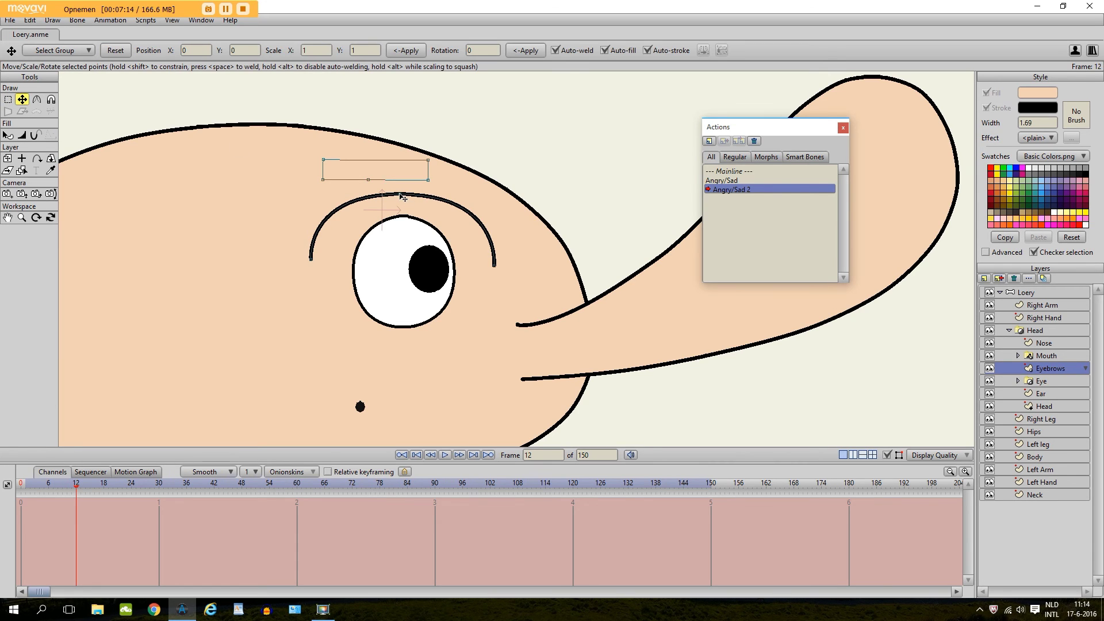
{"action": "left_click_drag", "start_coordinate": [403, 197], "coordinate": [365, 232]}
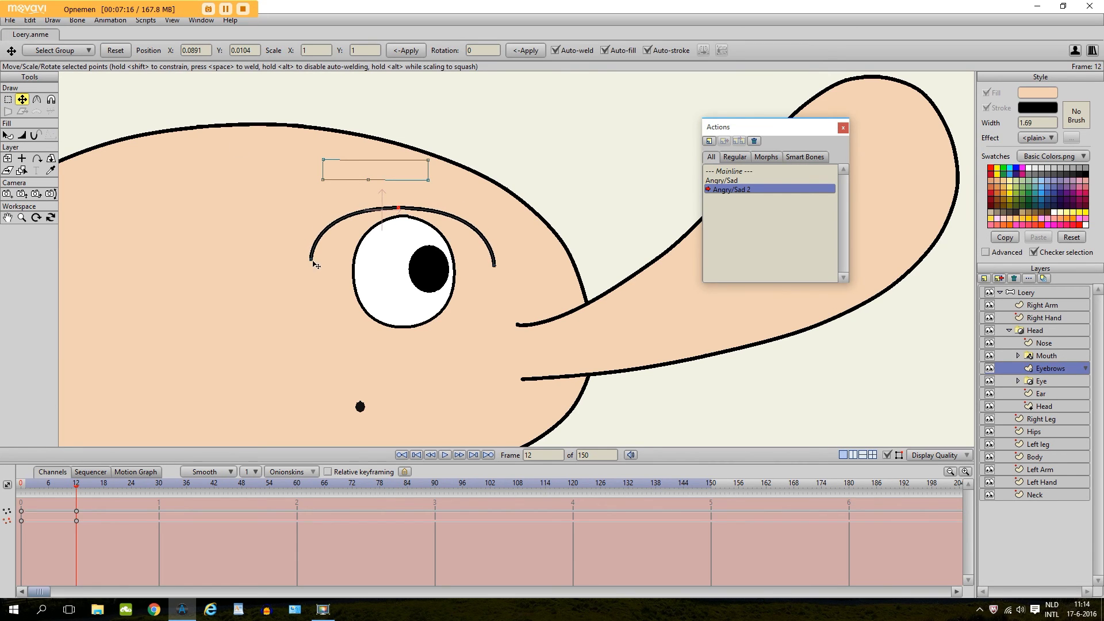
{"action": "left_click_drag", "start_coordinate": [314, 265], "coordinate": [310, 202]}
{"action": "left_click_drag", "start_coordinate": [521, 280], "coordinate": [495, 199]}
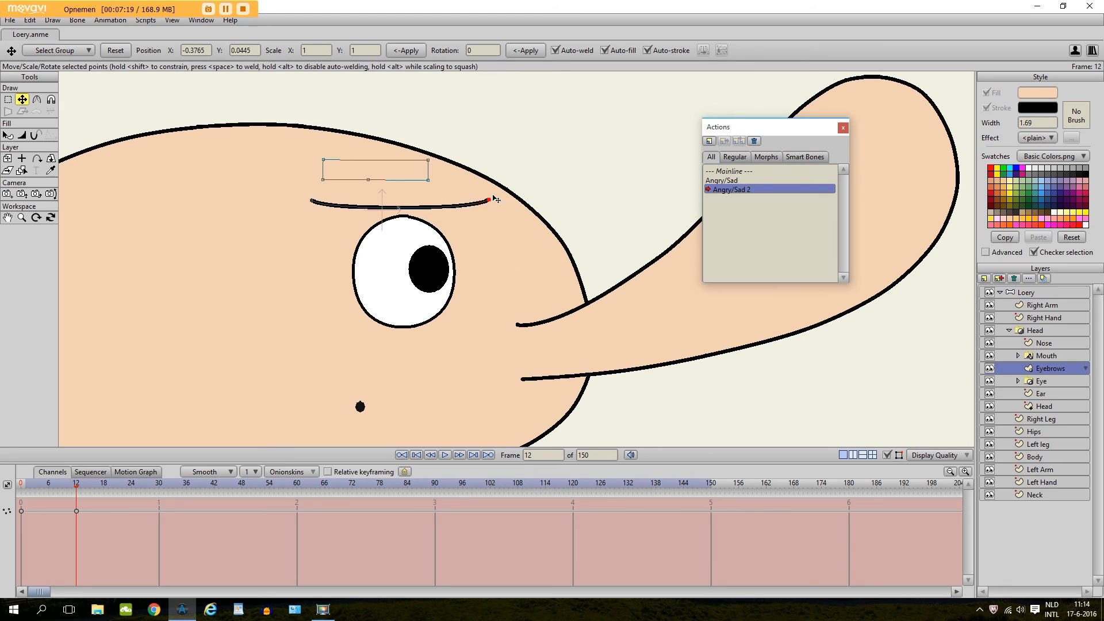
{"action": "left_click_drag", "start_coordinate": [291, 212], "coordinate": [461, 212]}
{"action": "scroll", "coordinate": [461, 212], "scroll_direction": "down", "scroll_amount": 2}
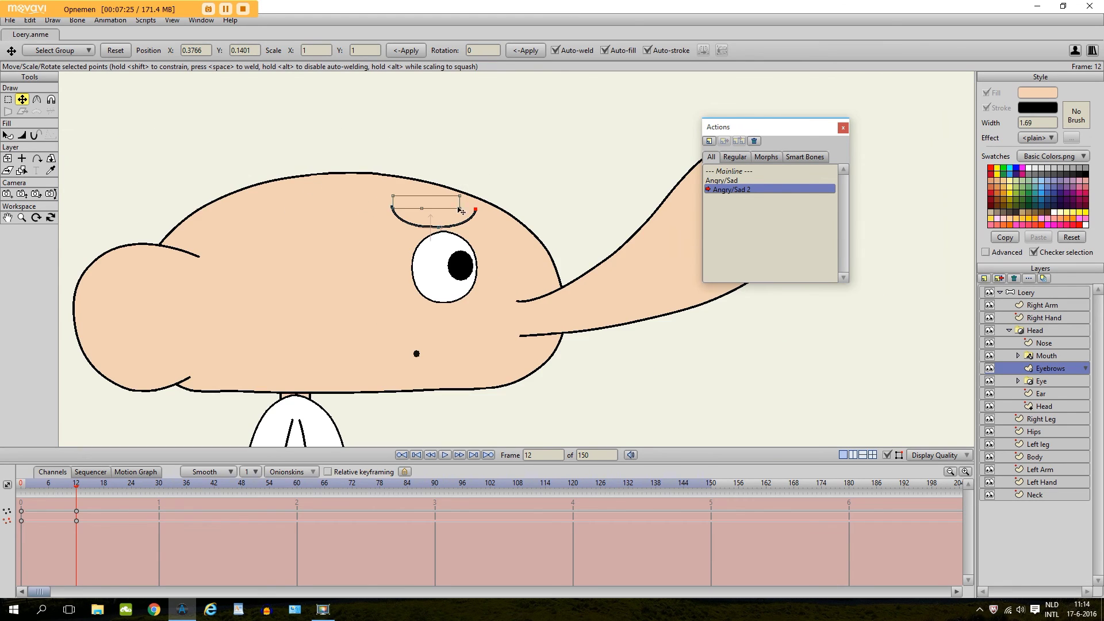
{"action": "left_click", "coordinate": [886, 456]}
Preview Loery's raised sad eyebrow at frame 11 of Angry/Sad 2, then return to Mainline with Manipulate Bones
{"action": "left_click", "coordinate": [887, 456]}
{"action": "left_click", "coordinate": [734, 171]}
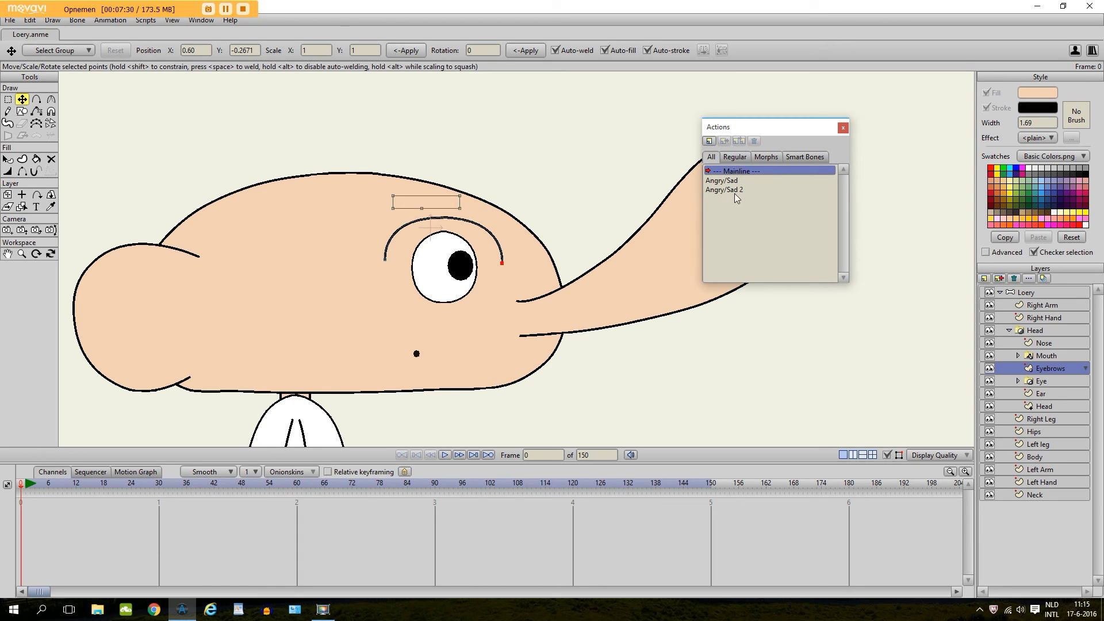
{"action": "left_click", "coordinate": [735, 191]}
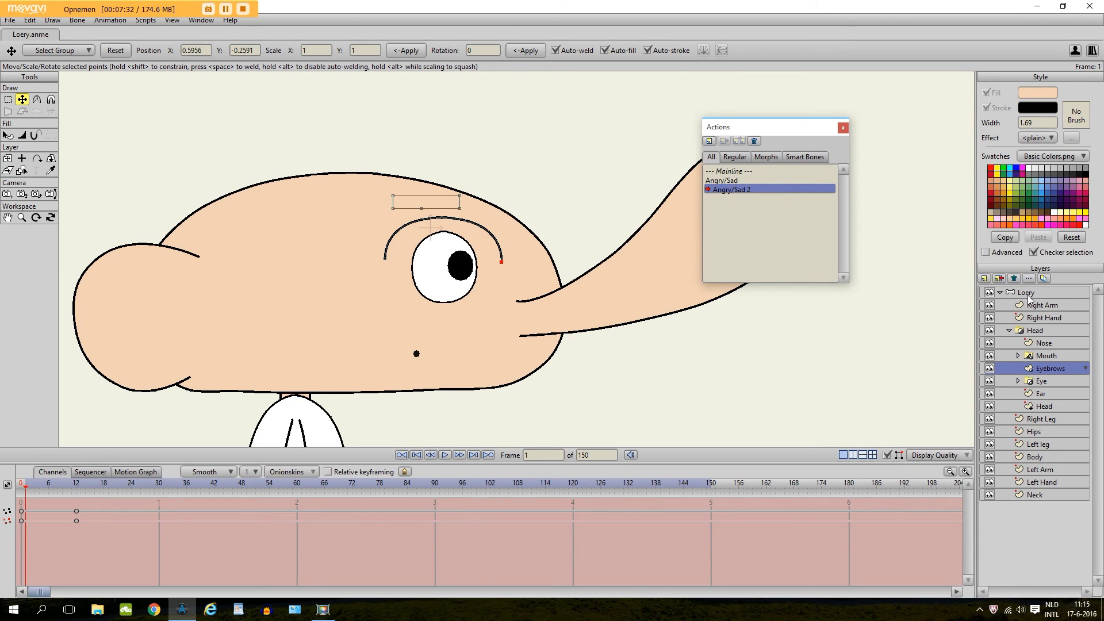
{"action": "left_click", "coordinate": [1028, 293]}
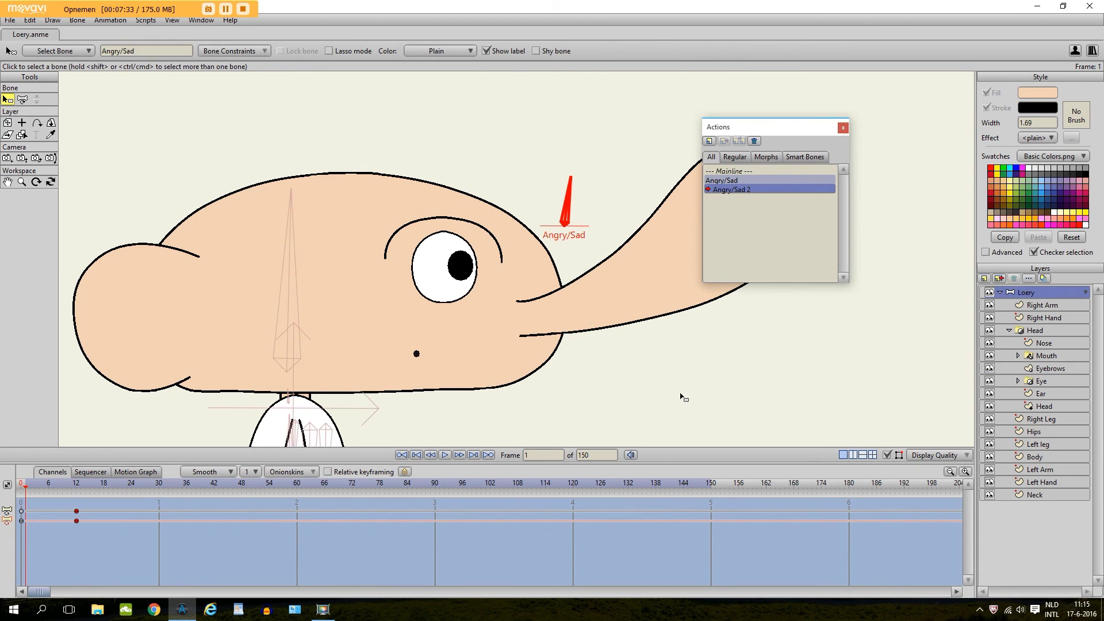
{"action": "left_click", "coordinate": [75, 483]}
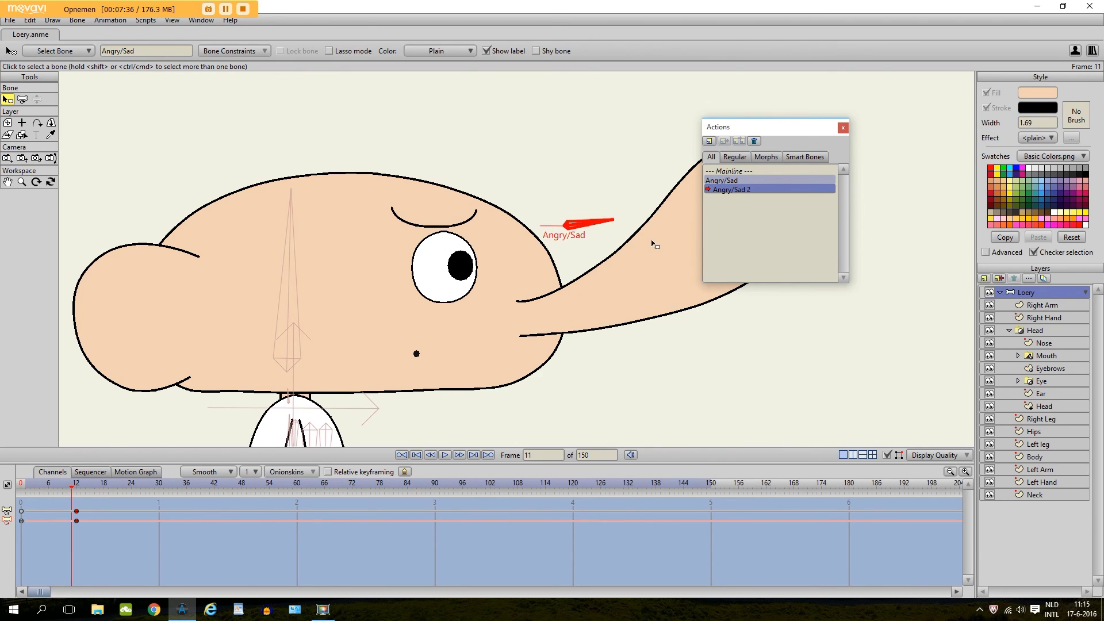
{"action": "left_click", "coordinate": [735, 171]}
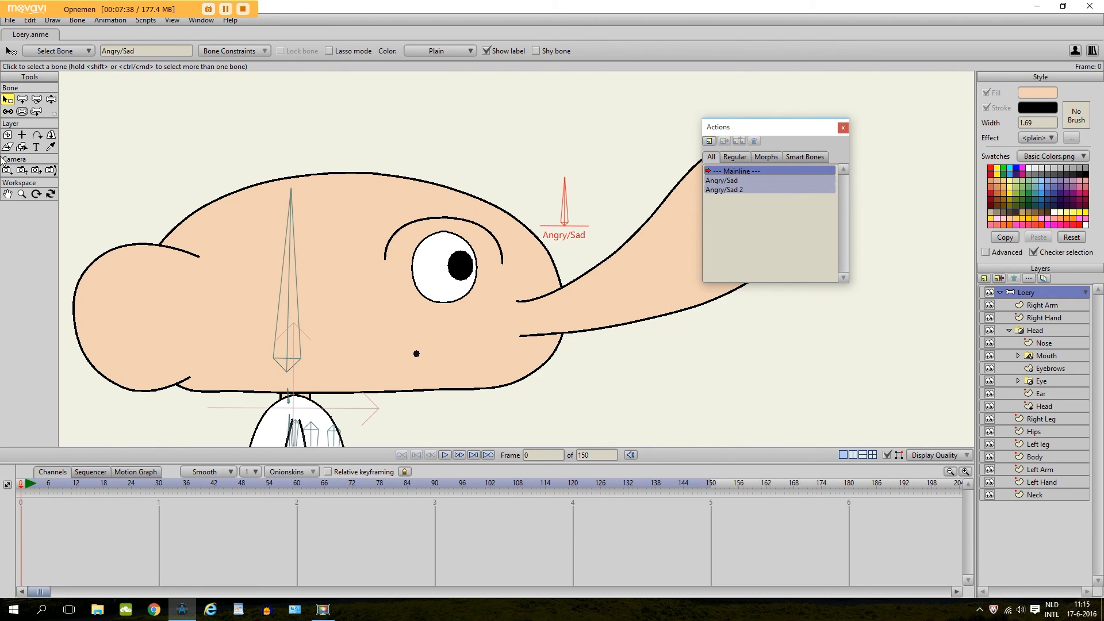
{"action": "left_click", "coordinate": [52, 99]}
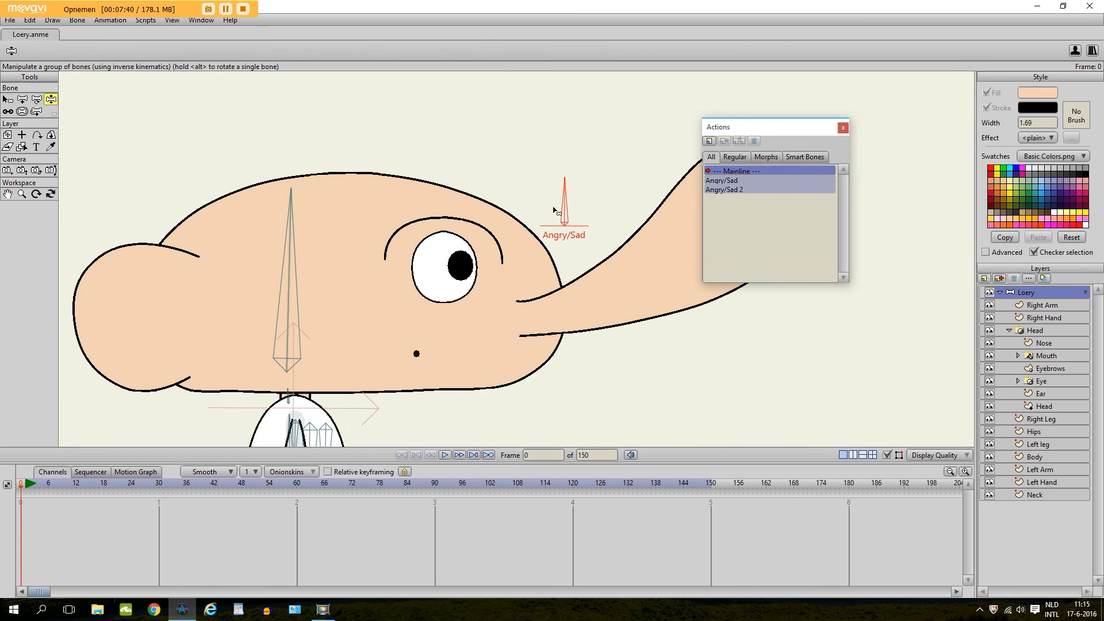
{"action": "left_click_drag", "start_coordinate": [562, 207], "coordinate": [590, 191]}
{"action": "left_click_drag", "start_coordinate": [581, 194], "coordinate": [572, 196]}
{"action": "scroll", "coordinate": [570, 207], "scroll_direction": "down", "scroll_amount": 2}
{"action": "scroll", "coordinate": [566, 210], "scroll_direction": "up", "scroll_amount": 2}
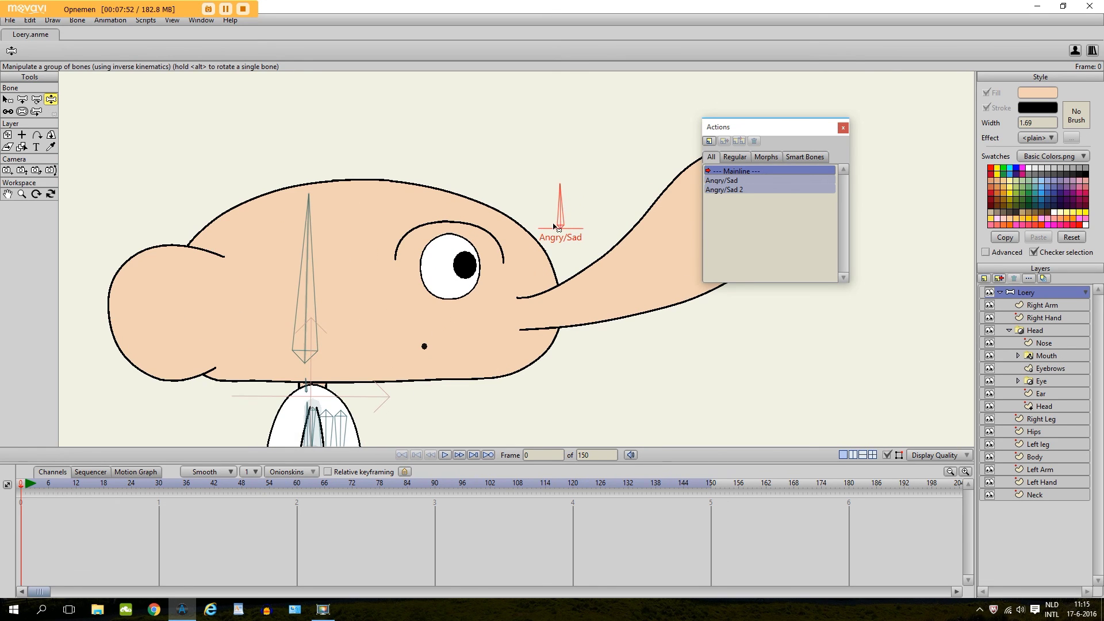
{"action": "scroll", "coordinate": [550, 230], "scroll_direction": "up", "scroll_amount": 3}
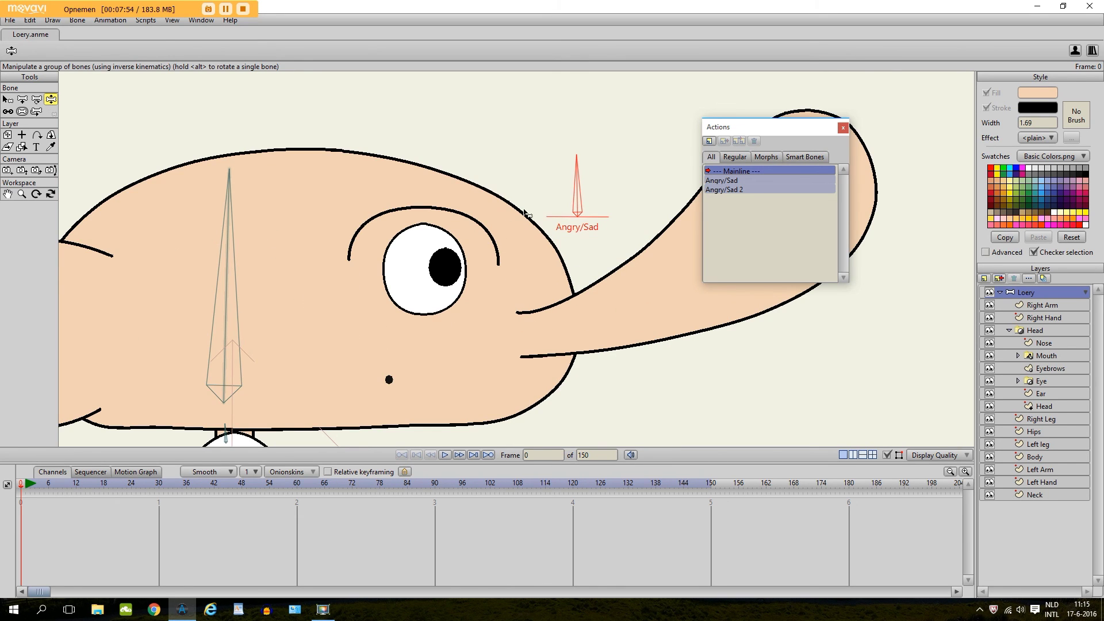
{"action": "scroll", "coordinate": [539, 230], "scroll_direction": "down", "scroll_amount": 1}
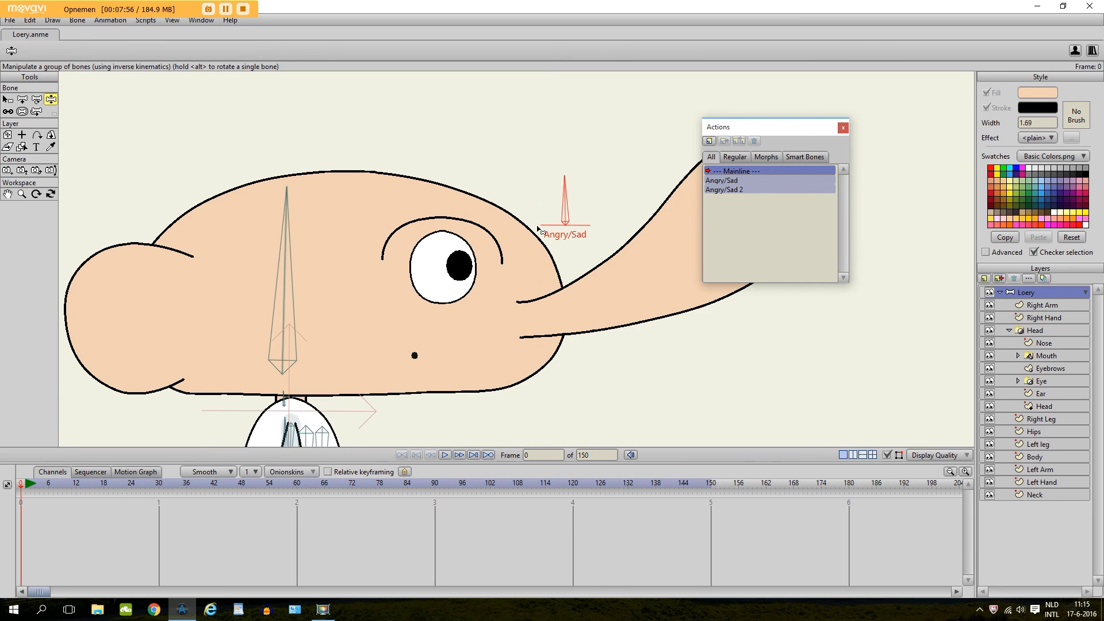